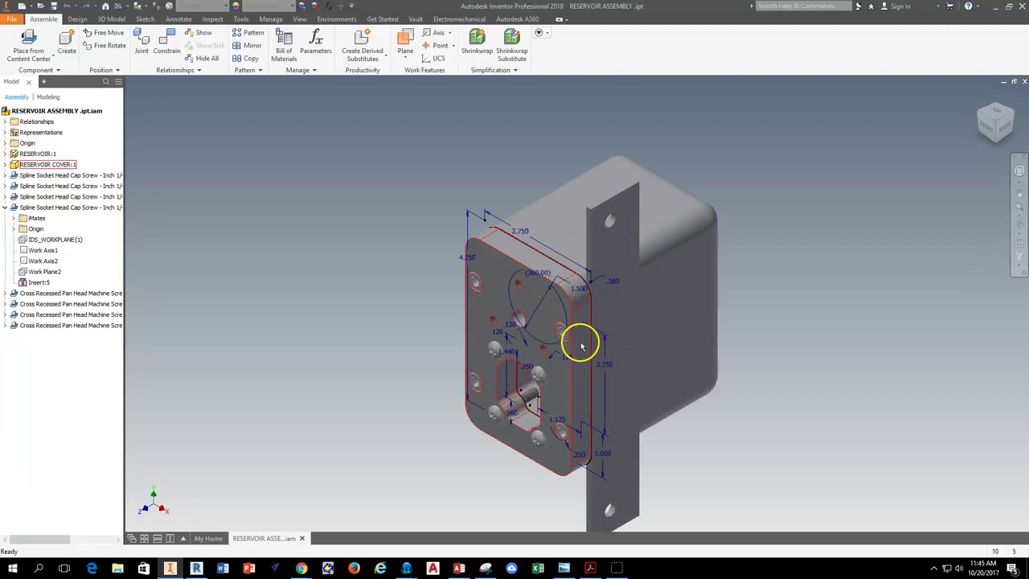
# - Create a new presentation file from the English Standard (in).ipn template
pyautogui.scroll(-2, 564, 337)
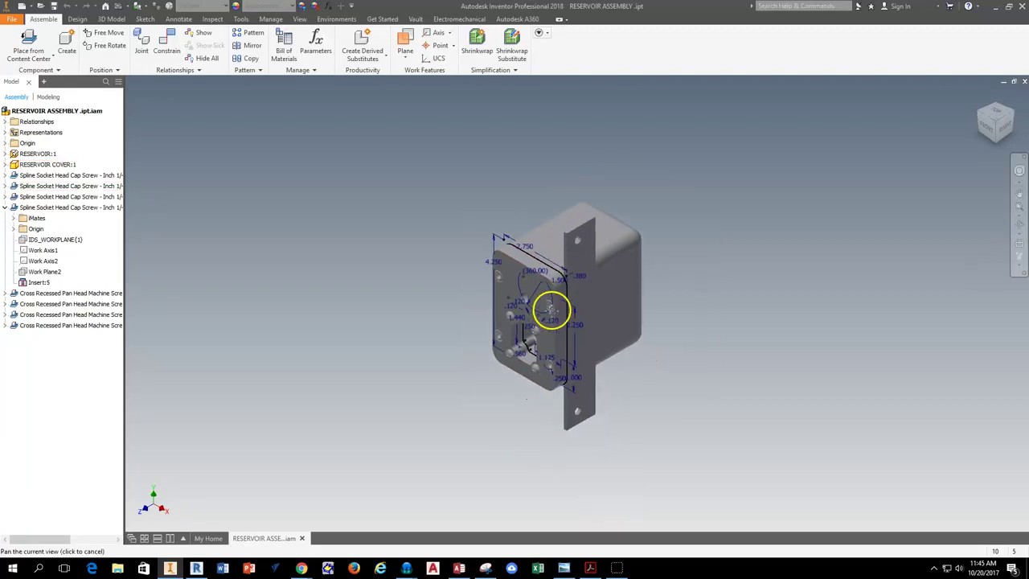
pyautogui.click(6, 20)
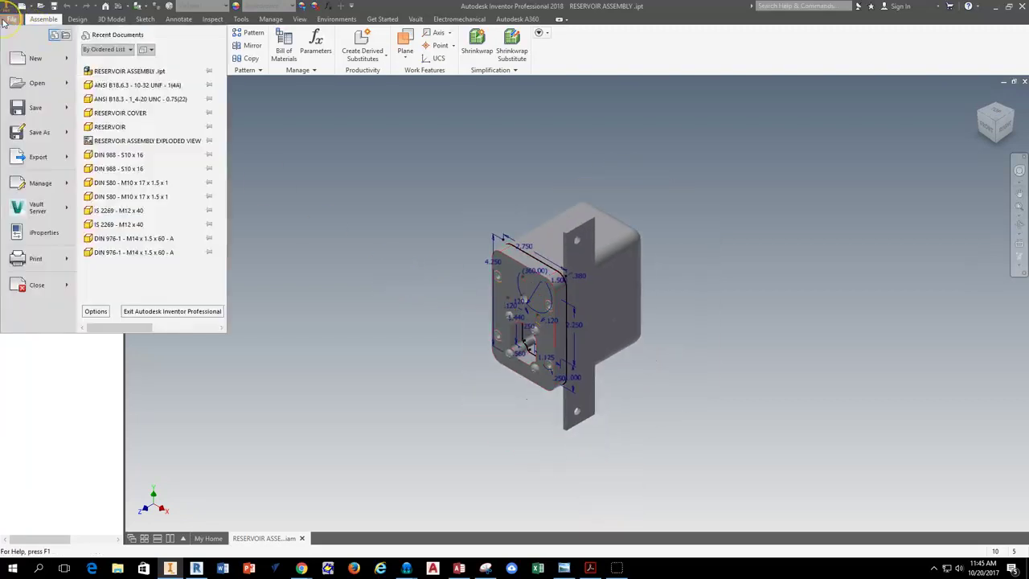
pyautogui.click(24, 55)
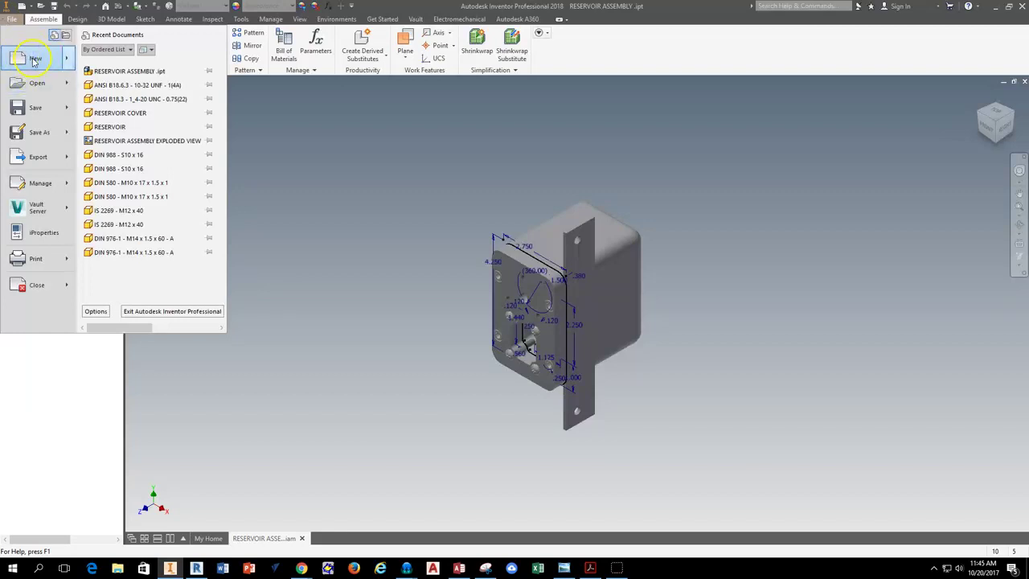
pyautogui.click(453, 394)
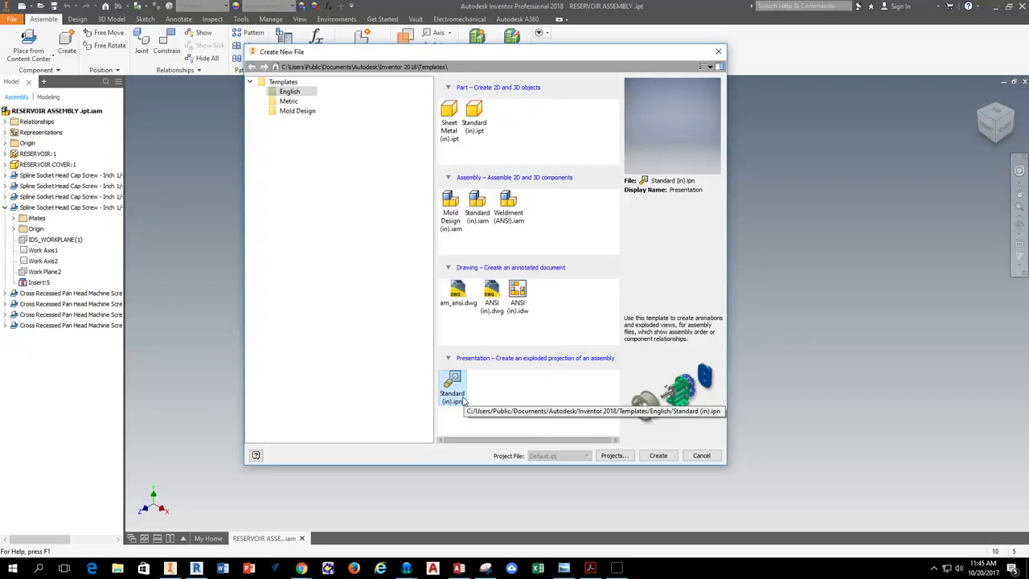
pyautogui.click(459, 401)
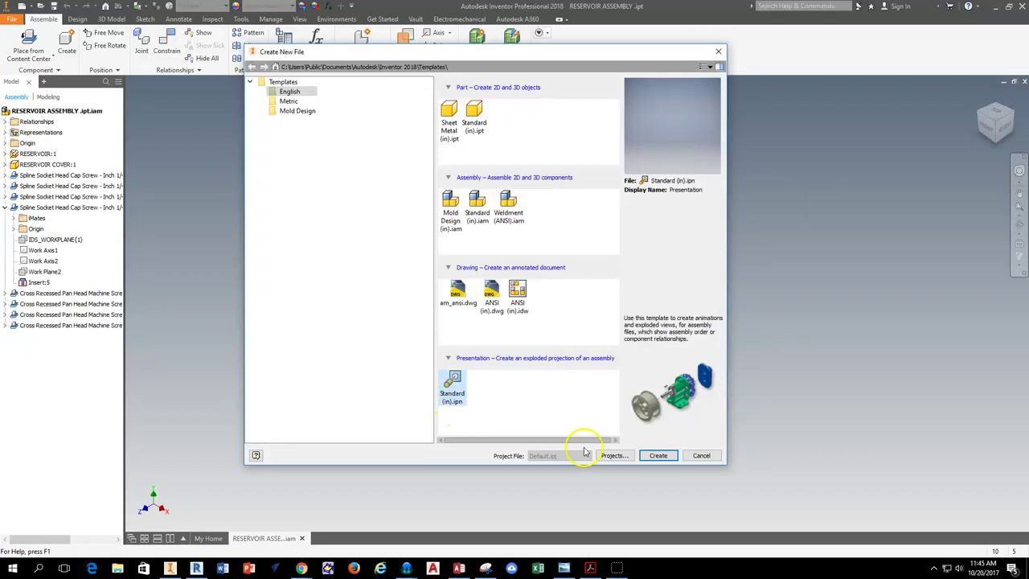
pyautogui.click(659, 456)
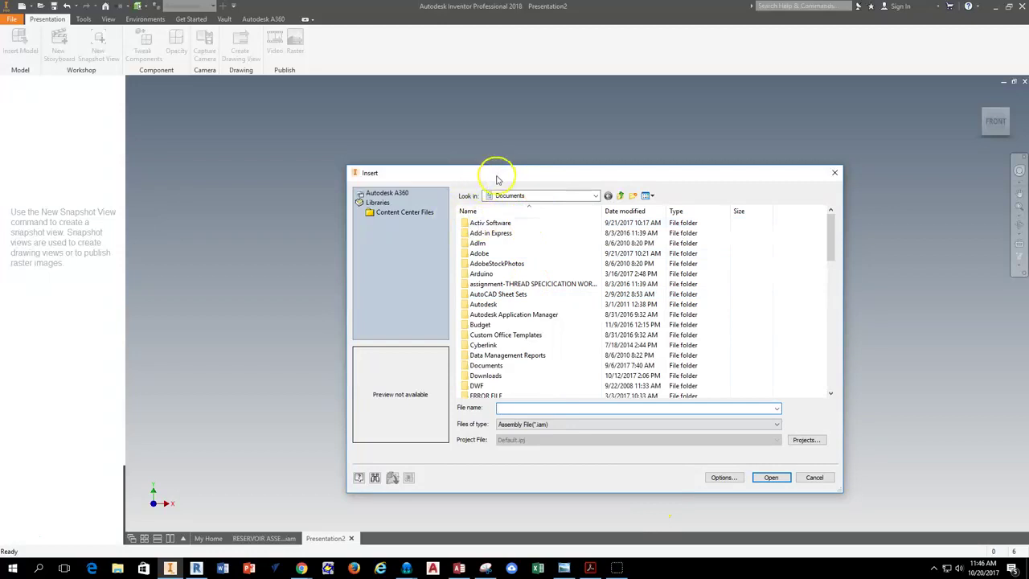
# - Browse to the Staff folder on the TechEd Share (Q:) drive for the assembly to insert
pyautogui.scroll(-2, 493, 322)
pyautogui.scroll(-3, 506, 356)
pyautogui.scroll(5, 508, 362)
pyautogui.click(571, 197)
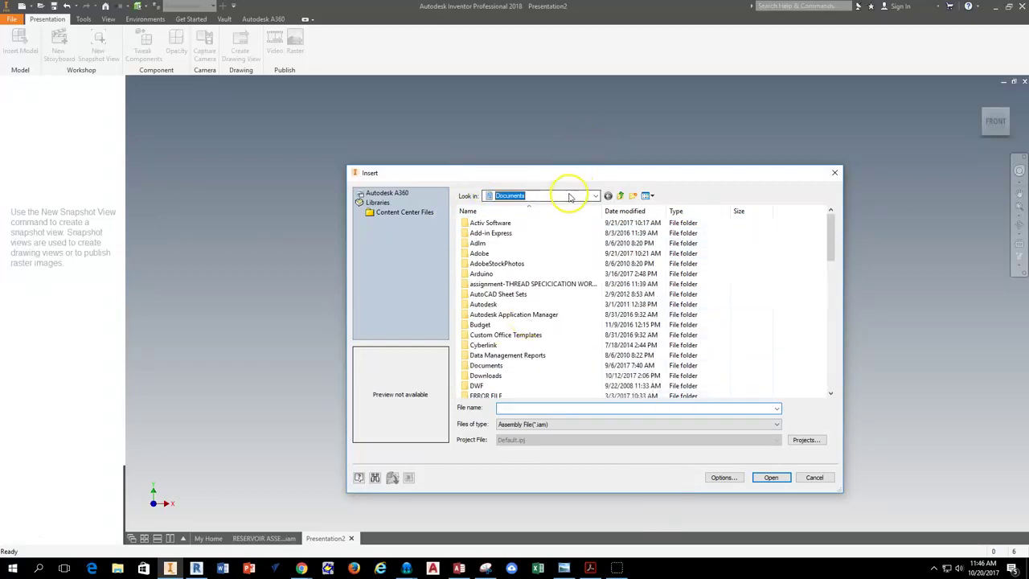
pyautogui.click(570, 197)
pyautogui.click(547, 357)
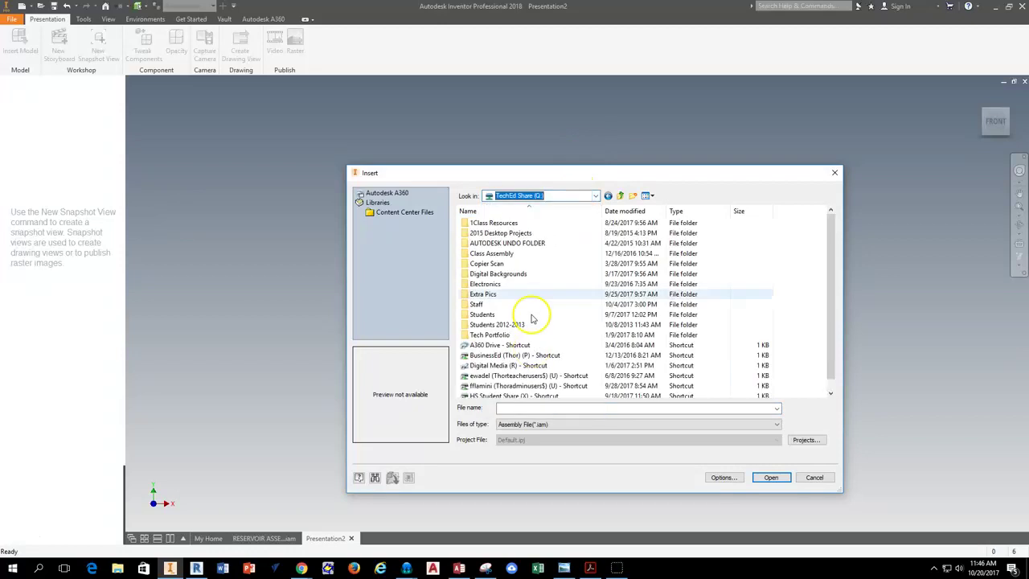
pyautogui.doubleClick(479, 305)
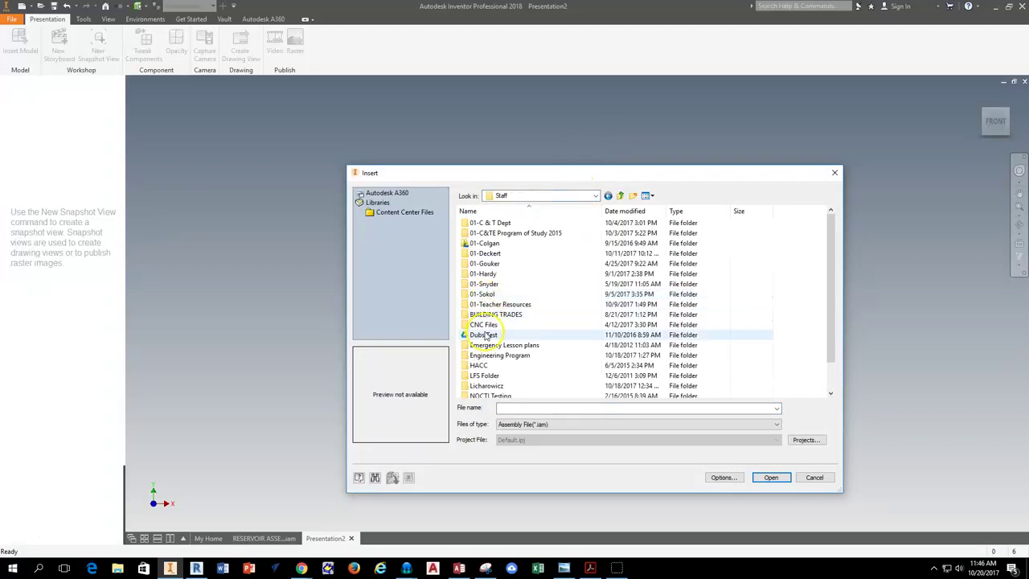
# - Insert the RESERVOIR ASSEMBLY .ipt assembly from the FASTNERS folder under 3 MECHANICAL DRAWING and 4 FASTENERS into the presentation
pyautogui.doubleClick(486, 385)
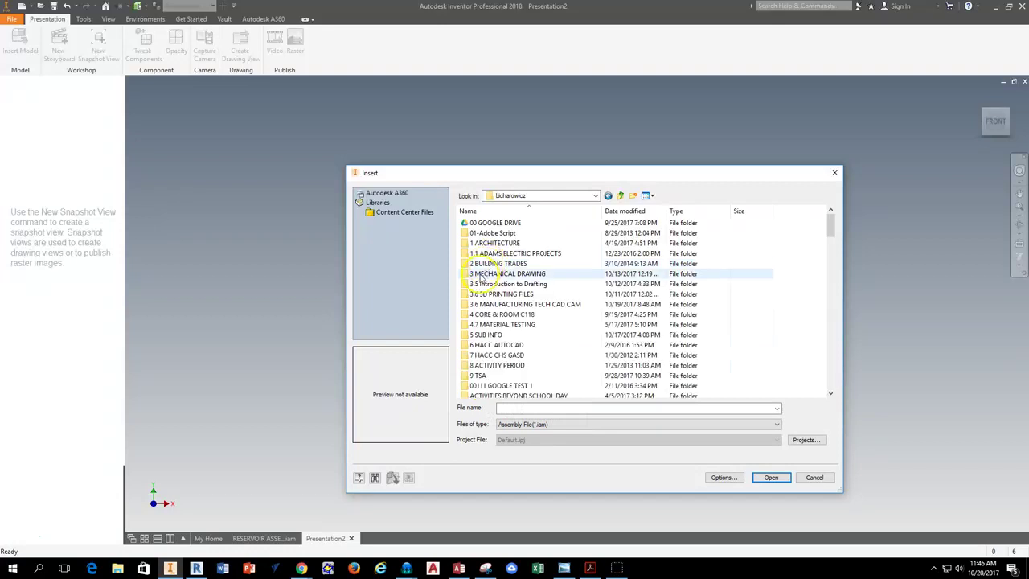
pyautogui.doubleClick(481, 274)
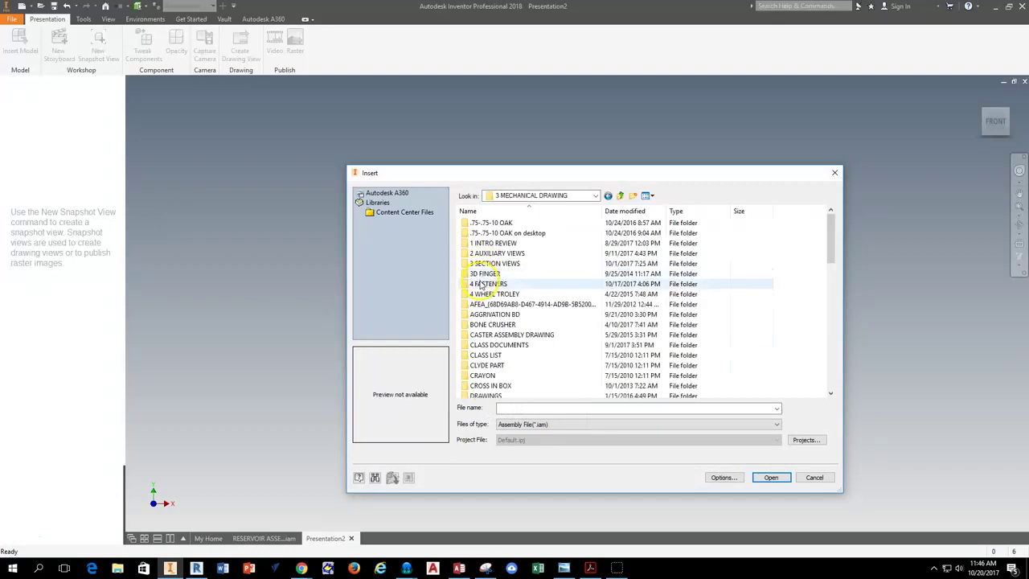
pyautogui.doubleClick(480, 285)
pyautogui.doubleClick(484, 224)
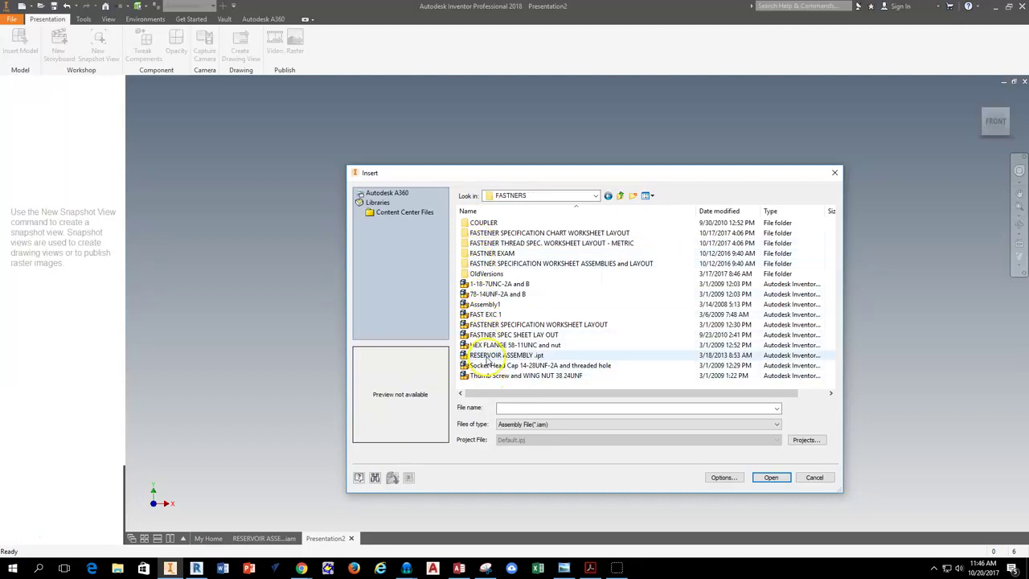
pyautogui.click(489, 354)
pyautogui.click(770, 478)
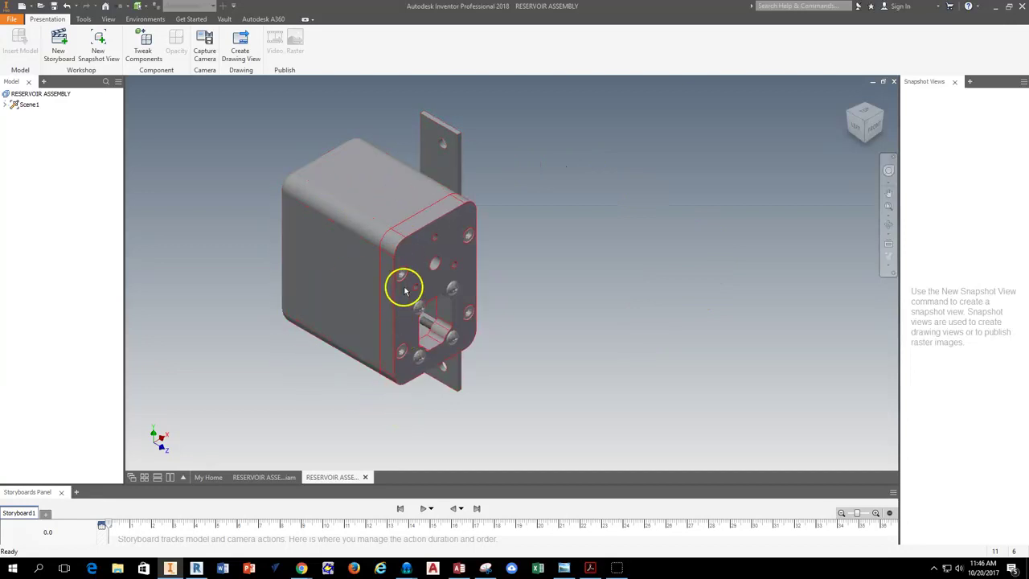
# - Orient the reservoir assembly to the isometric view showing its front, top and right faces
pyautogui.moveTo(412, 211); pyautogui.dragTo(490, 213, button='middle')
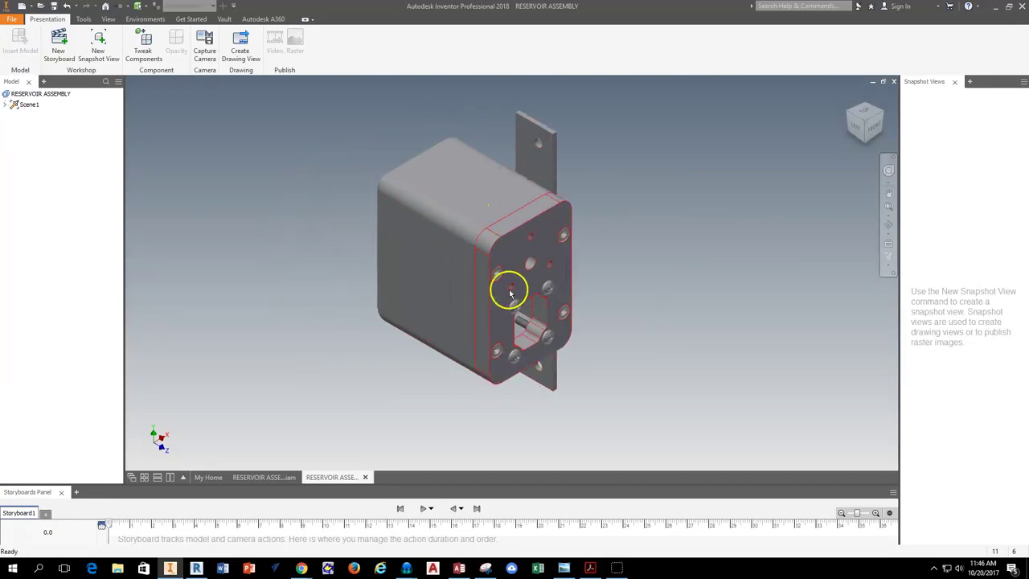
pyautogui.click(874, 129)
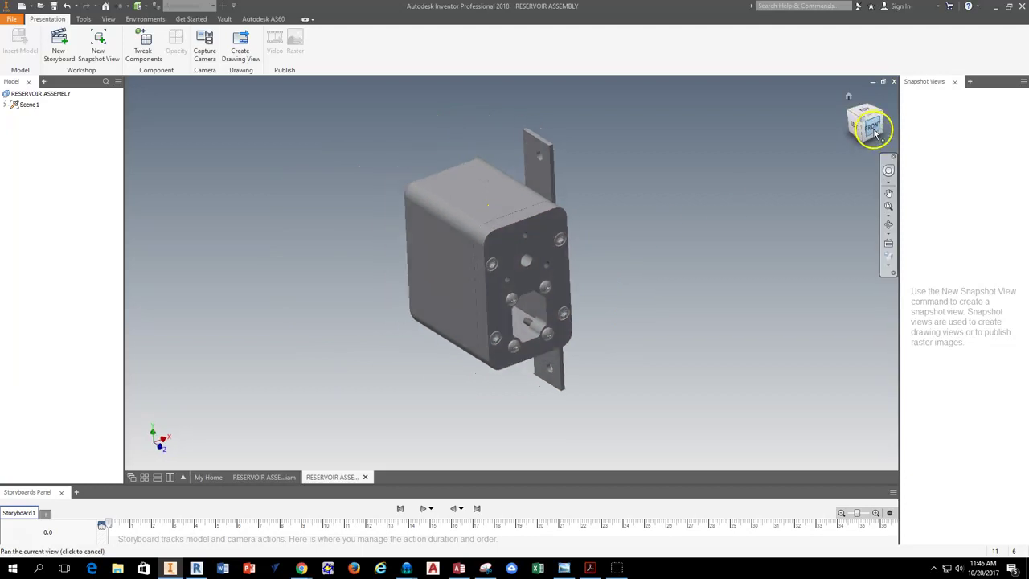
pyautogui.click(878, 111)
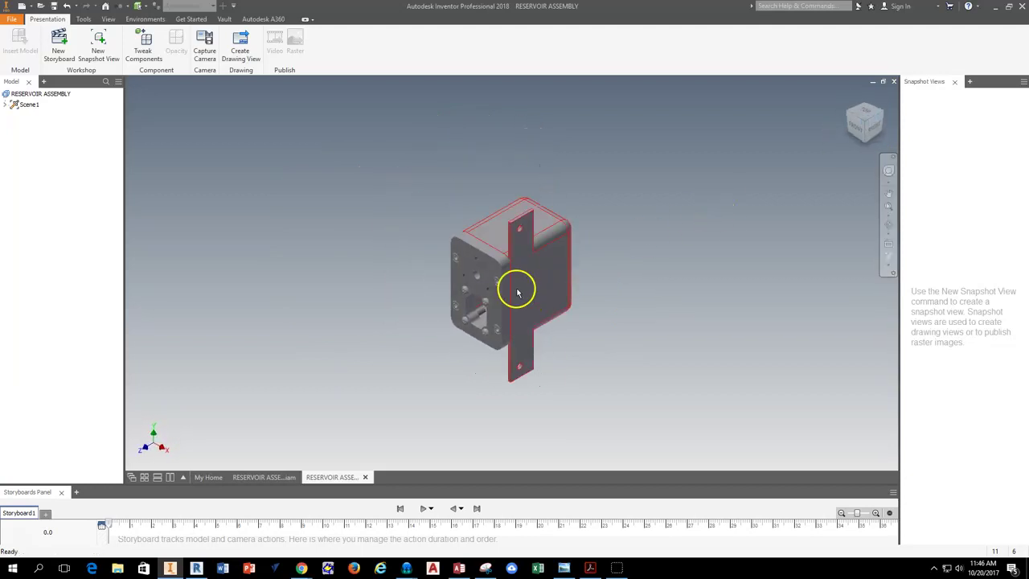
pyautogui.scroll(-3, 500, 275)
pyautogui.moveTo(496, 276); pyautogui.dragTo(615, 205, button='middle')
pyautogui.scroll(2, 596, 232)
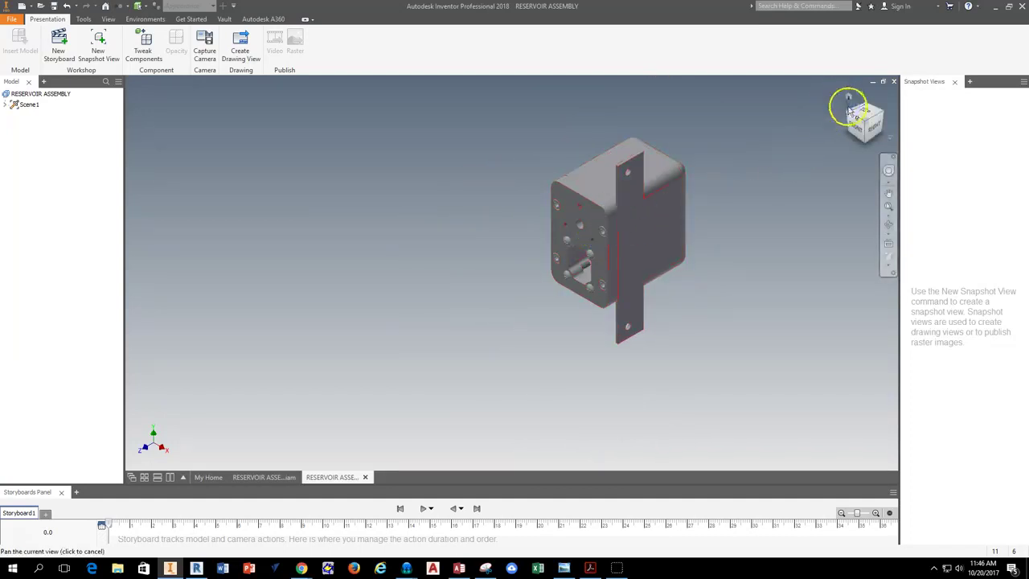
pyautogui.click(868, 126)
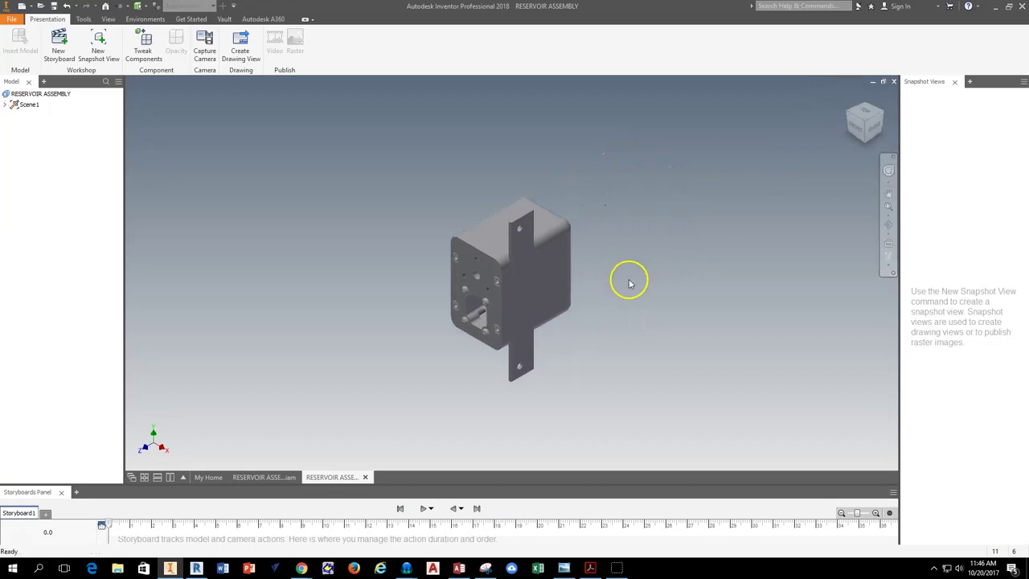
# - Examine the reservoir assembly from several angles, including the front, and return it to the front-top-right isometric view
pyautogui.click(888, 226)
pyautogui.moveTo(510, 340); pyautogui.dragTo(489, 303)
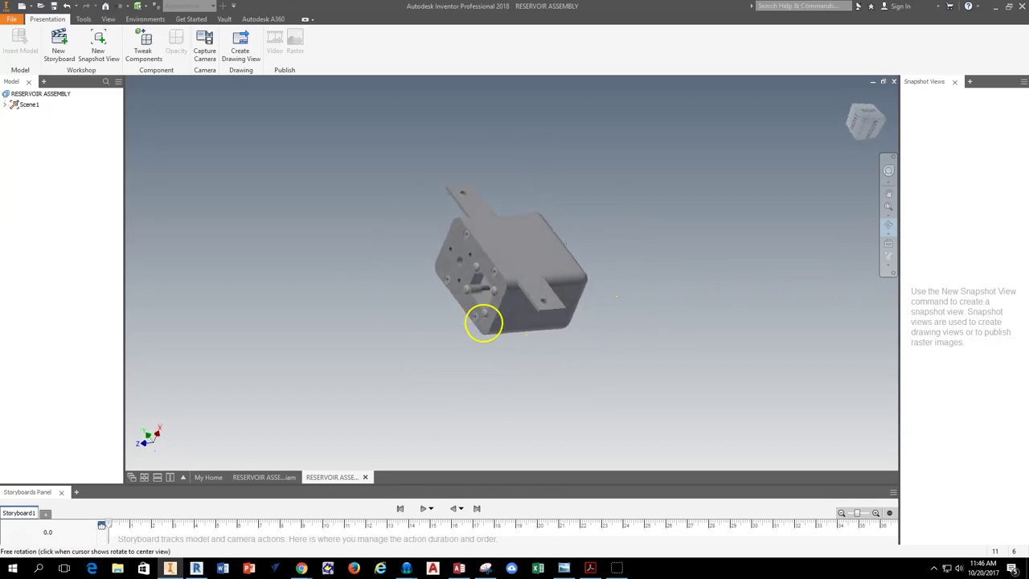
pyautogui.scroll(-4, 482, 297)
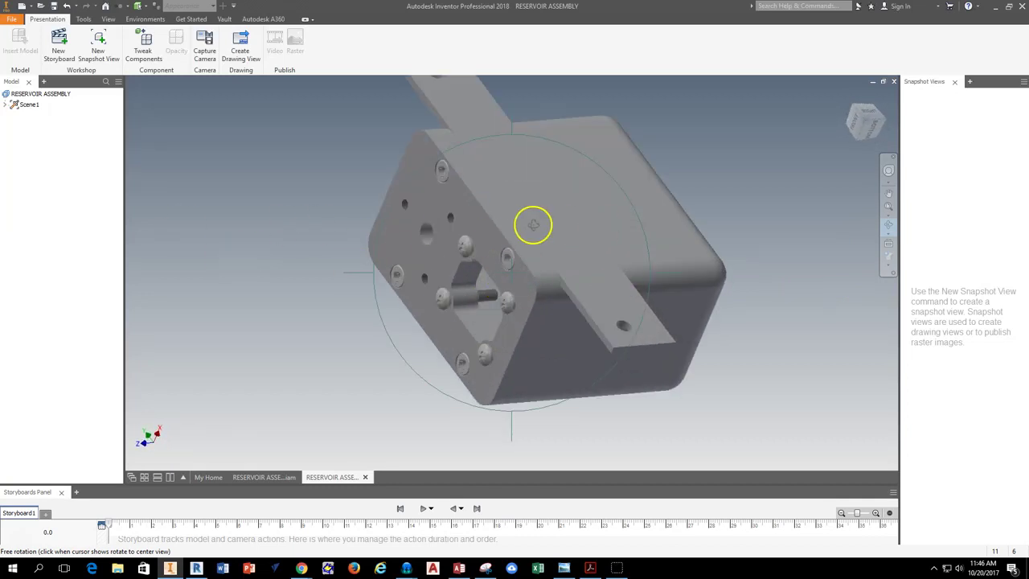
pyautogui.click(861, 116)
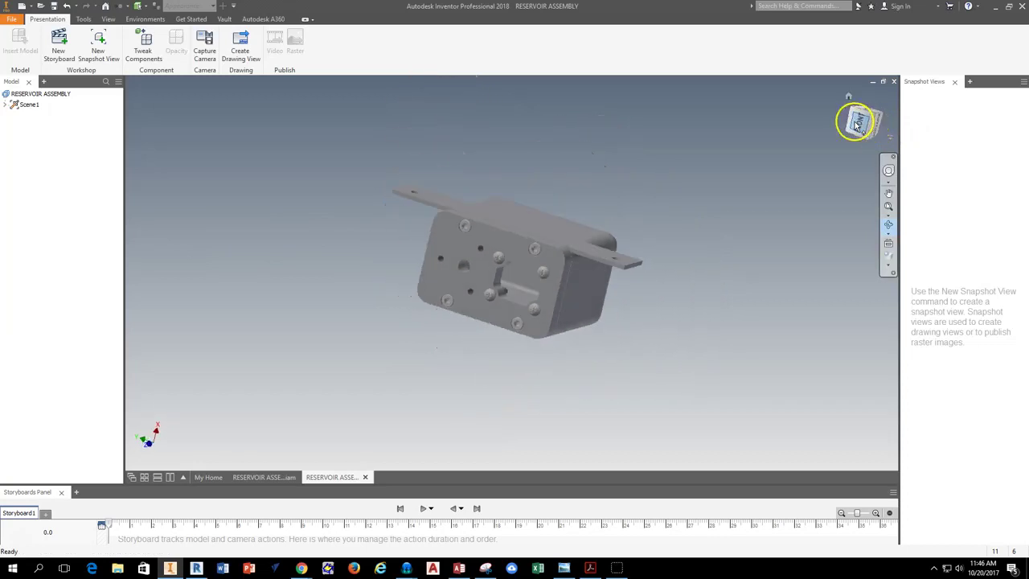
pyautogui.click(892, 105)
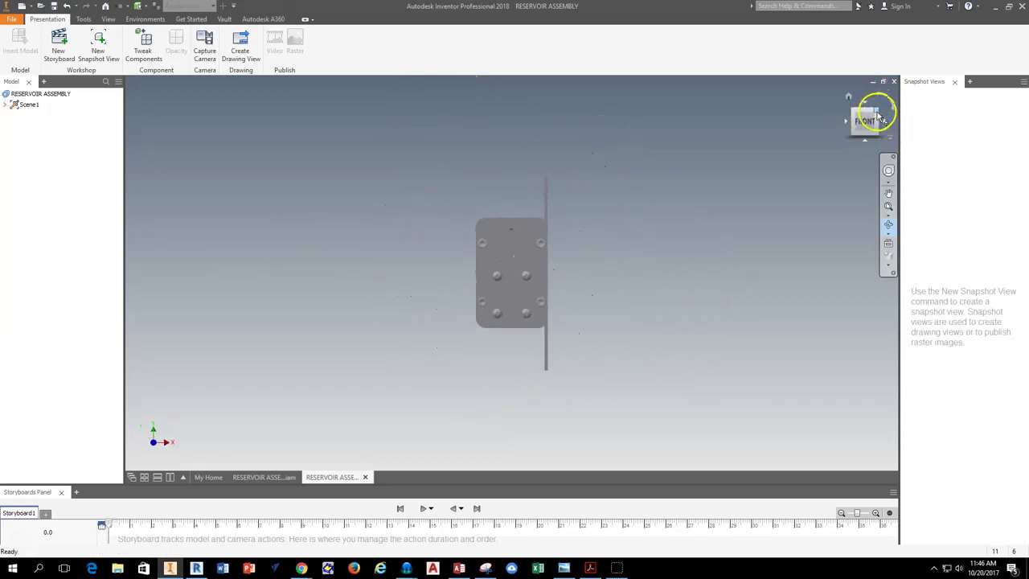
pyautogui.click(870, 114)
pyautogui.moveTo(489, 271); pyautogui.dragTo(563, 246)
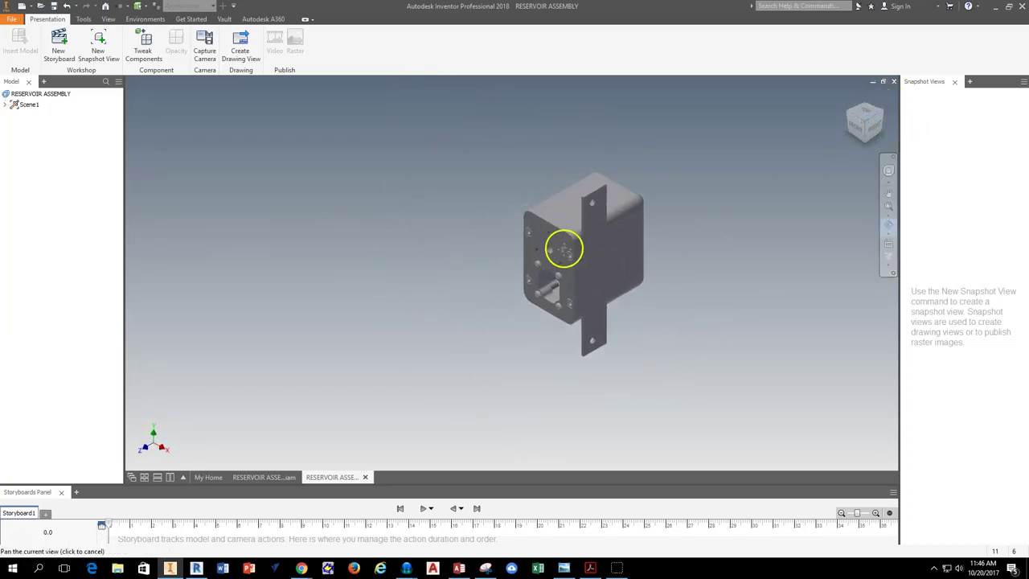
pyautogui.click(865, 123)
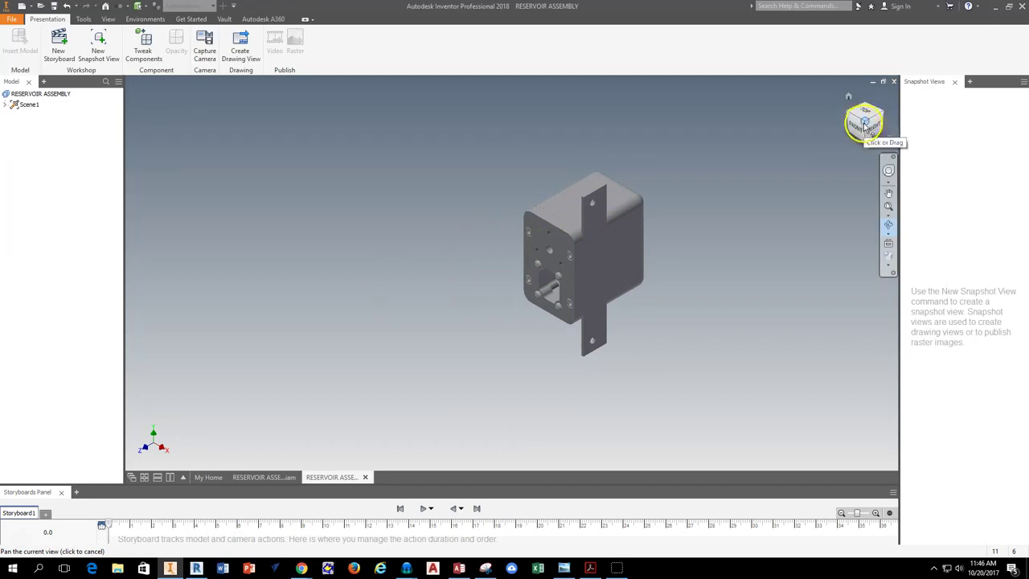
pyautogui.press('F4')
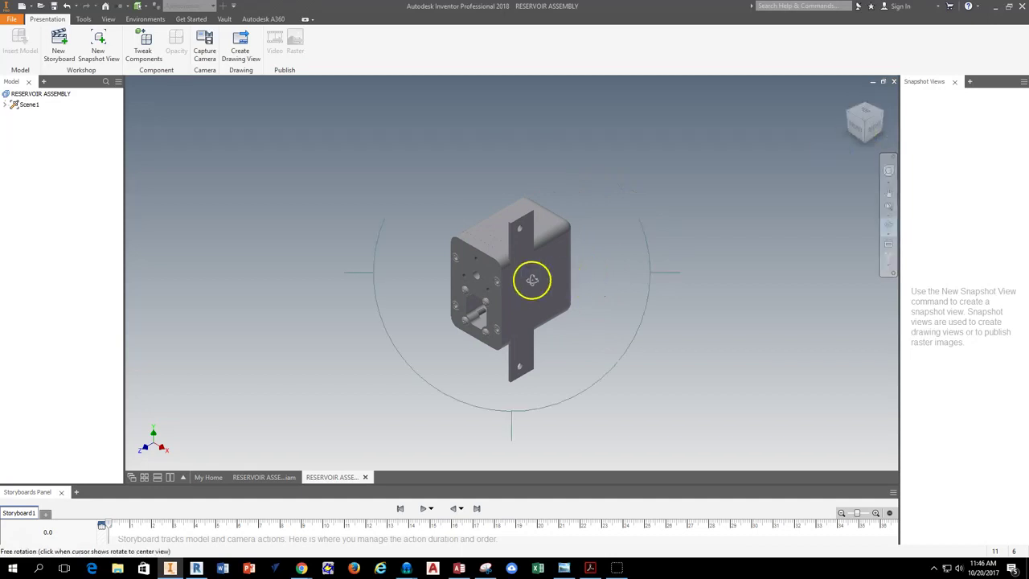
pyautogui.moveTo(531, 266); pyautogui.dragTo(506, 257)
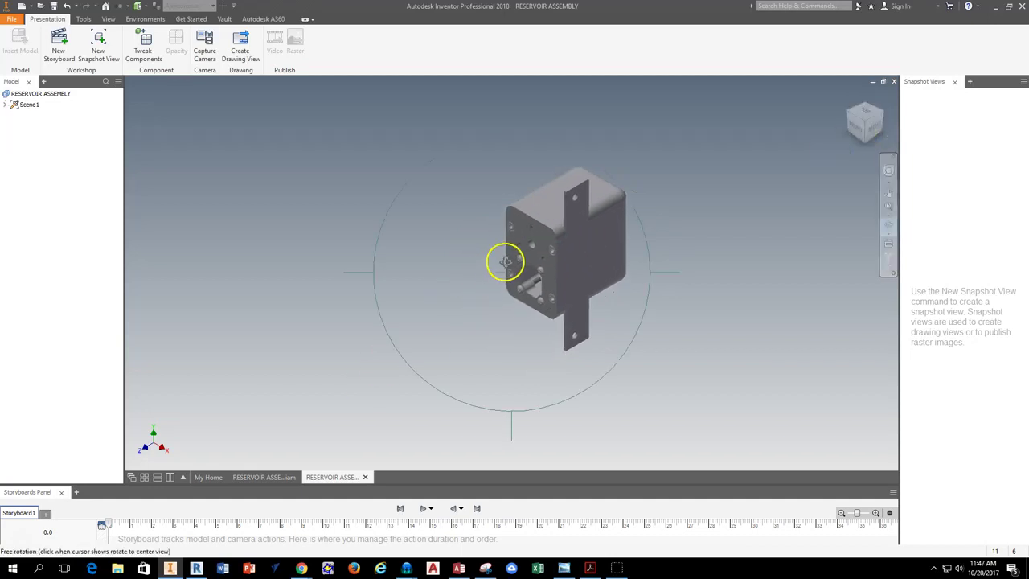
pyautogui.rightClick(459, 294)
pyautogui.click(492, 294)
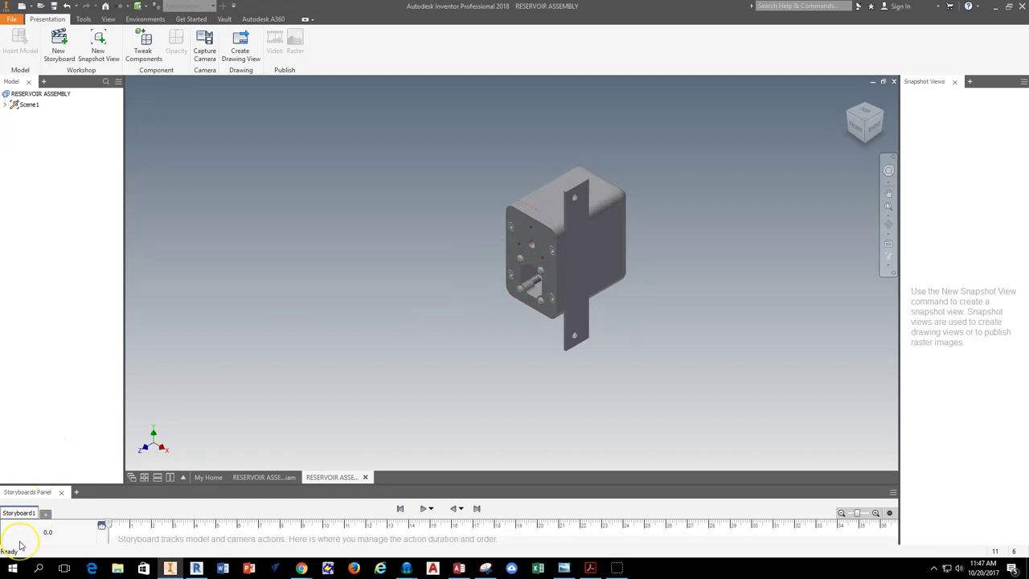
# - Tweak the four socket head cap screws out of the cover's corner holes by about 4.8 in along their axes
pyautogui.moveTo(450, 259); pyautogui.dragTo(522, 234, button='middle')
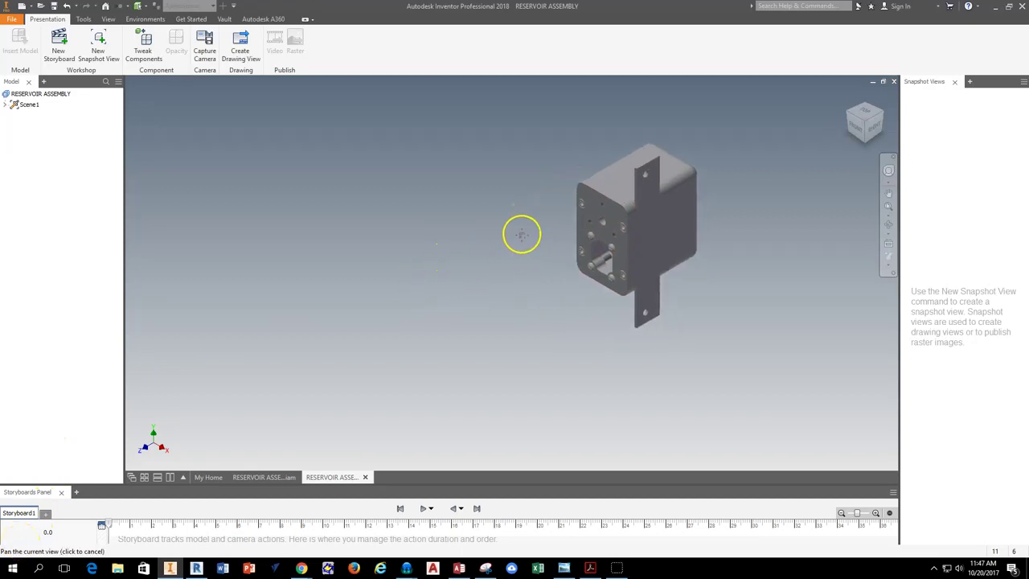
pyautogui.click(152, 56)
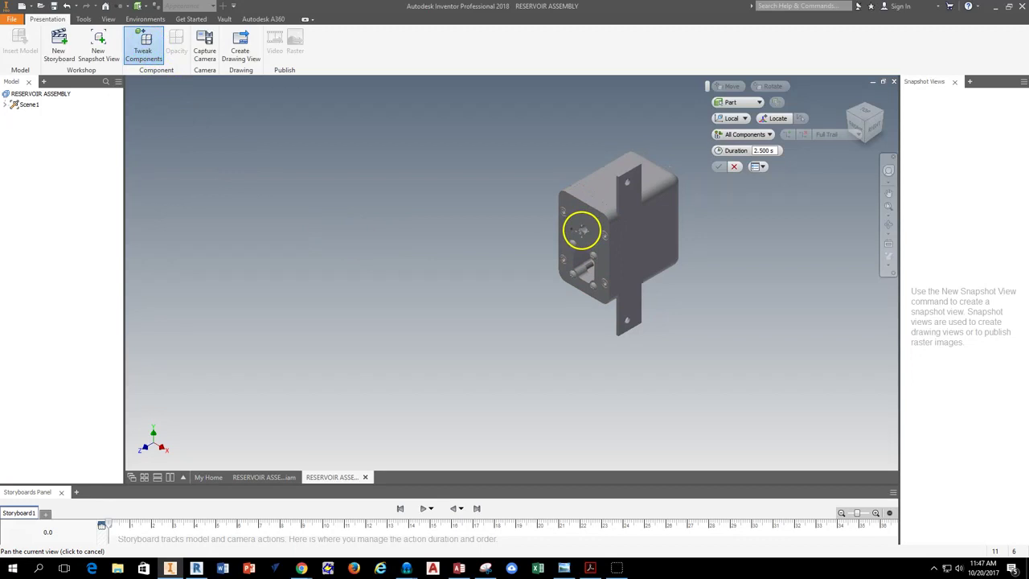
pyautogui.scroll(3, 591, 232)
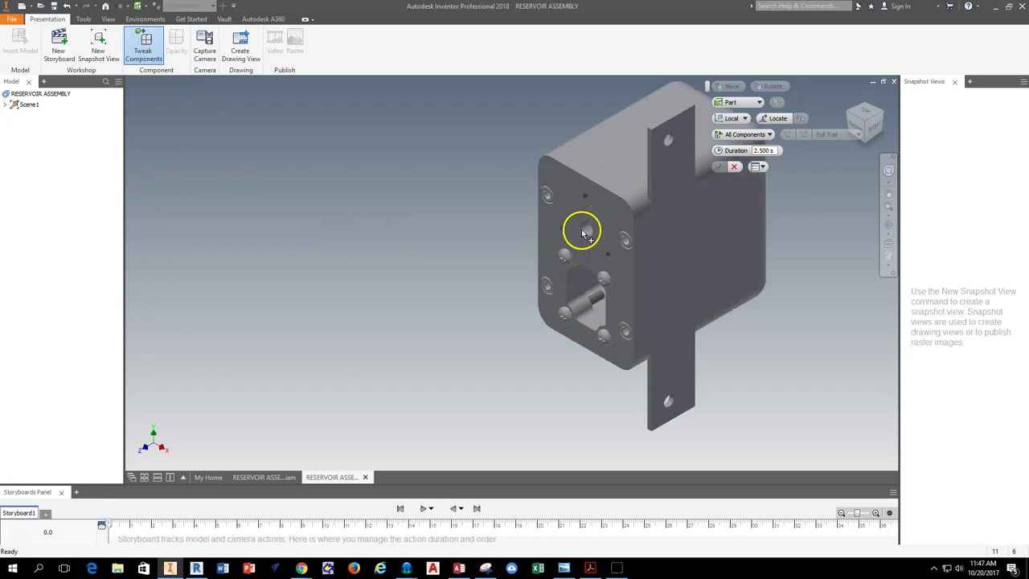
pyautogui.click(547, 197)
pyautogui.click(548, 198)
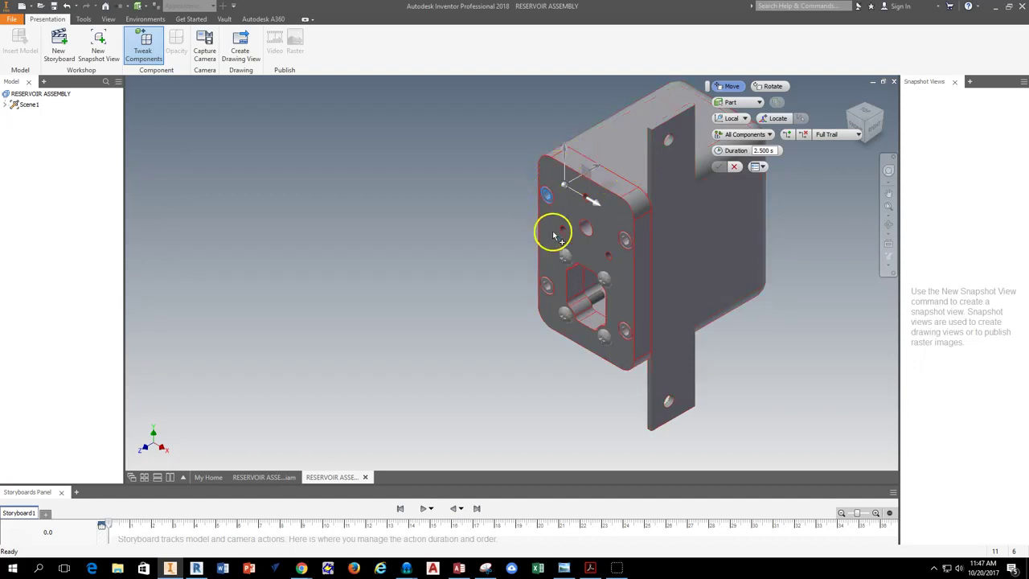
pyautogui.keyDown('ctrl'); pyautogui.click(626, 242); pyautogui.keyUp('ctrl')
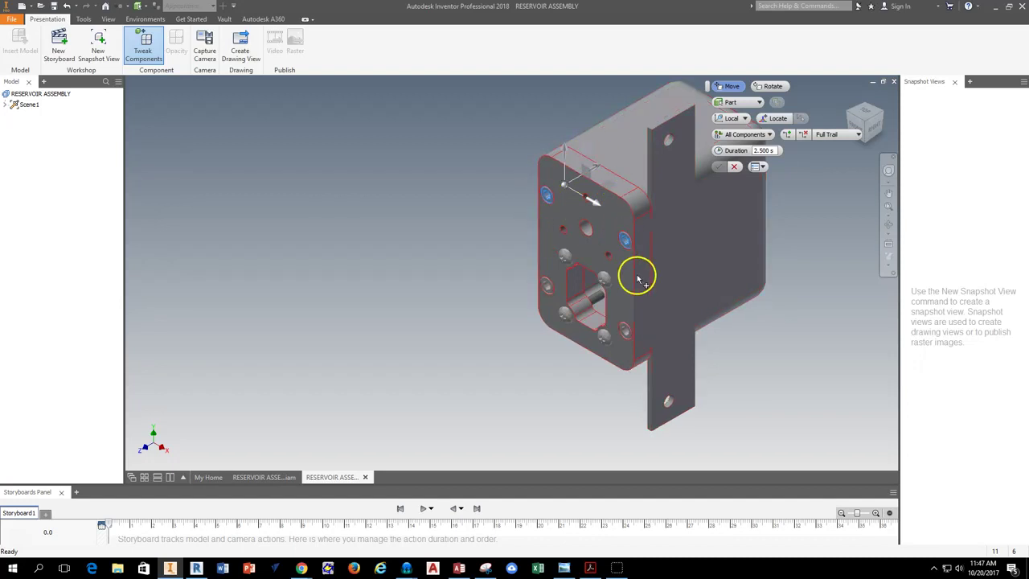
pyautogui.keyDown('ctrl'); pyautogui.click(627, 333); pyautogui.keyUp('ctrl')
pyautogui.keyDown('ctrl'); pyautogui.click(547, 287); pyautogui.keyUp('ctrl')
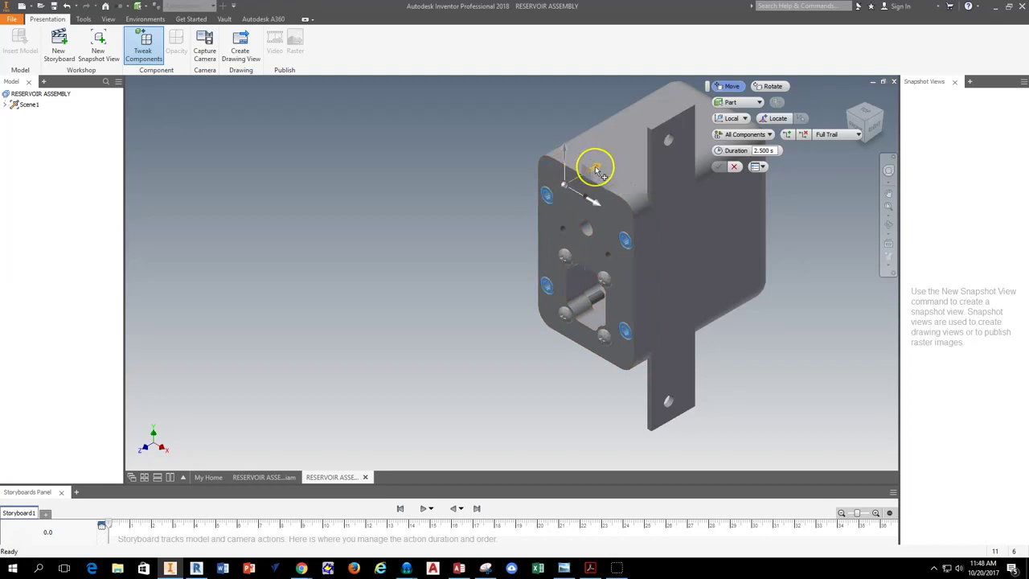
pyautogui.moveTo(597, 172); pyautogui.dragTo(435, 280)
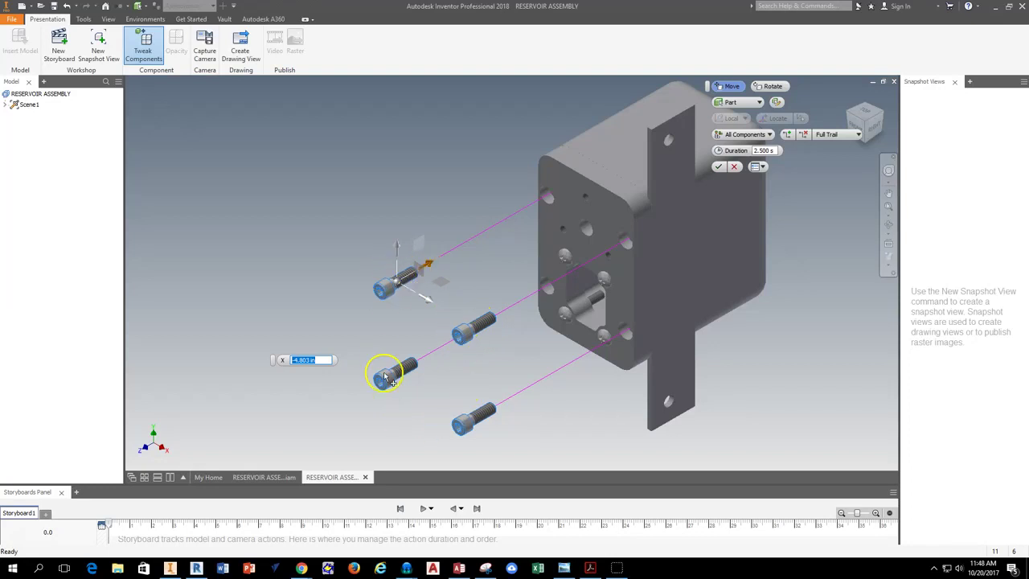
pyautogui.moveTo(507, 360); pyautogui.dragTo(533, 329, button='middle')
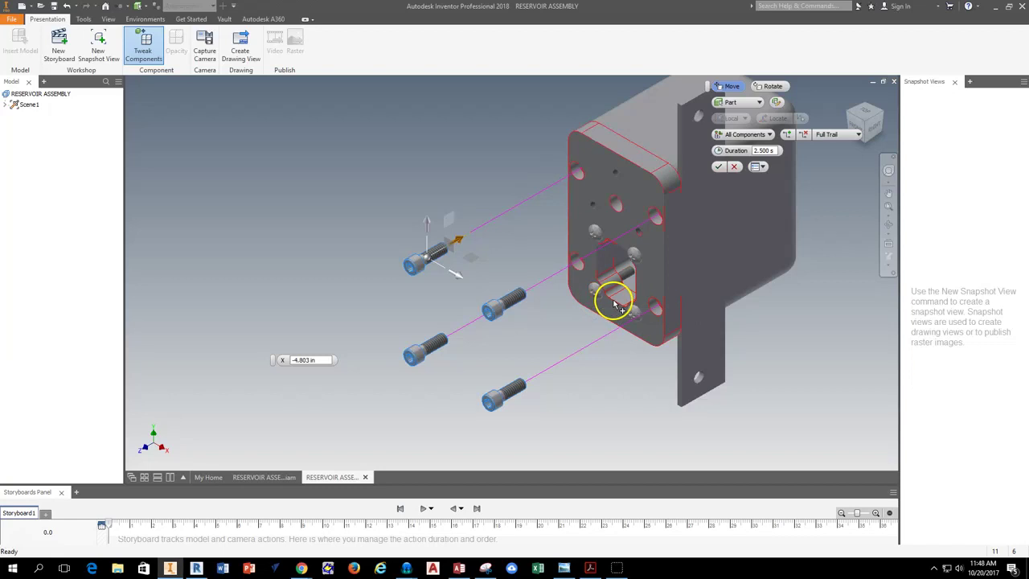
# - Add the four inner round-head screws to the cap screws and tweak all eight outward by about 3.45 in along their axes
pyautogui.click(594, 232)
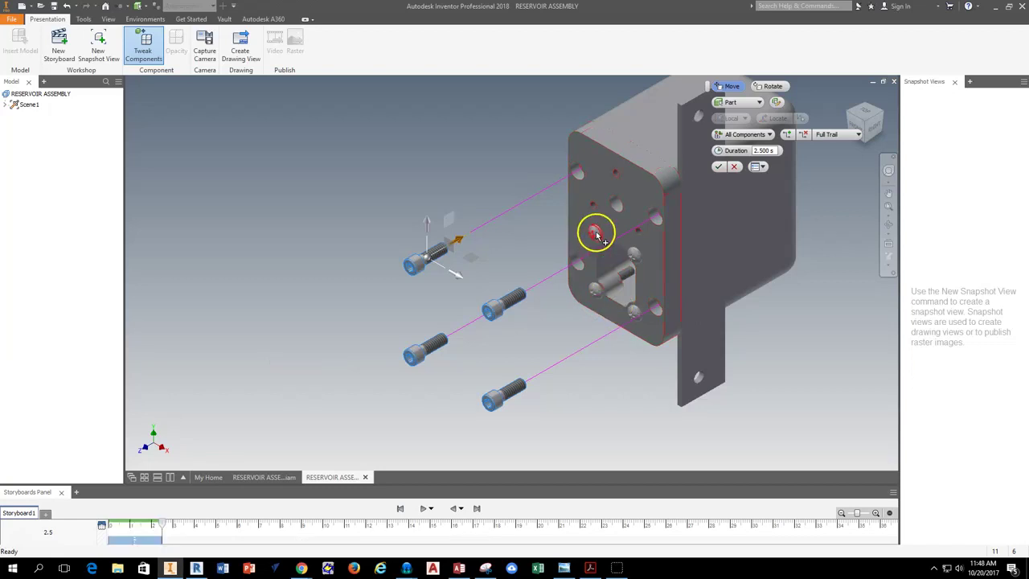
pyautogui.keyDown('ctrl'); pyautogui.click(634, 255); pyautogui.keyUp('ctrl')
pyautogui.keyDown('ctrl'); pyautogui.click(595, 291); pyautogui.keyUp('ctrl')
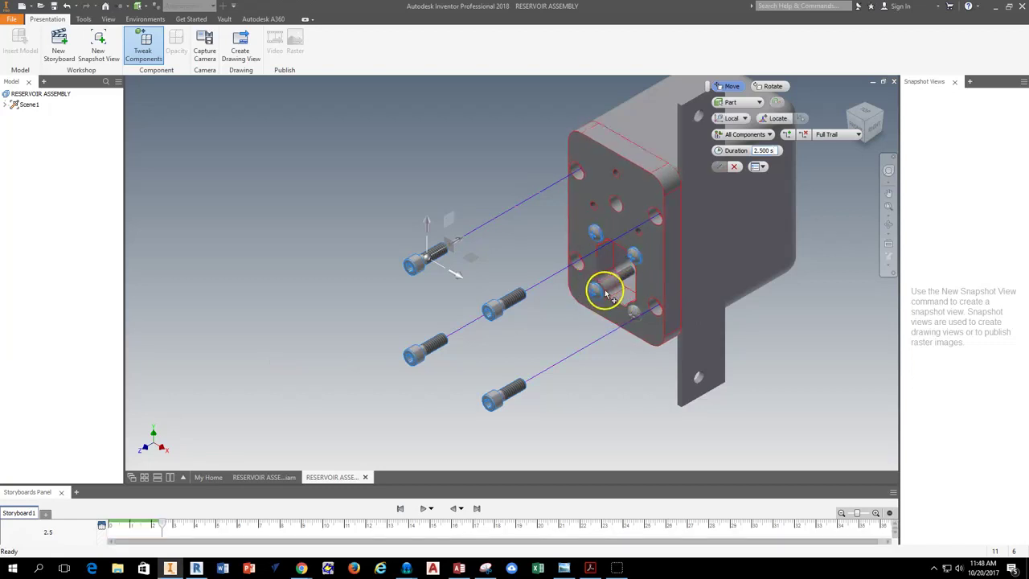
pyautogui.keyDown('ctrl'); pyautogui.click(635, 313); pyautogui.keyUp('ctrl')
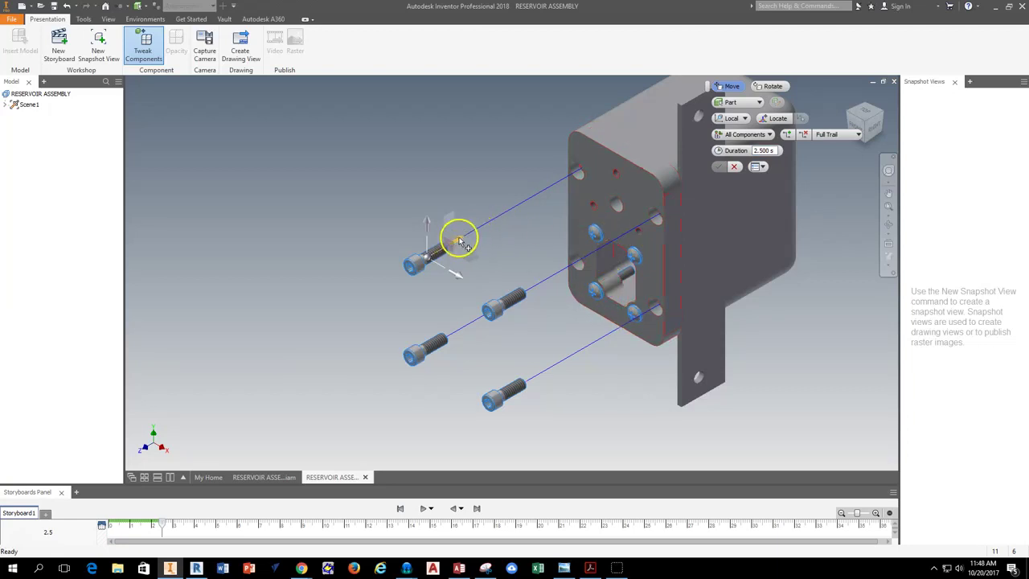
pyautogui.moveTo(464, 244); pyautogui.dragTo(356, 331)
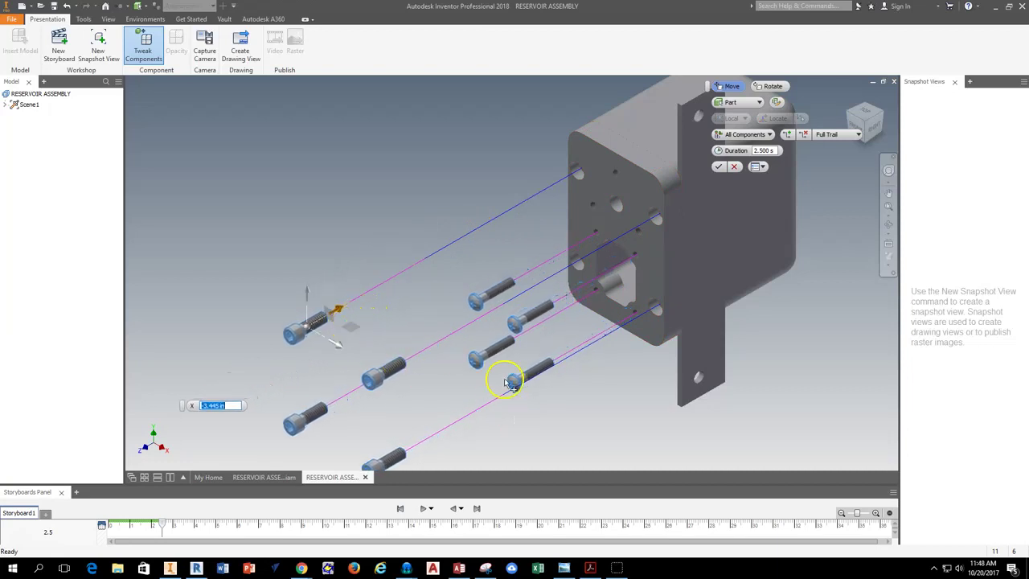
pyautogui.moveTo(496, 292); pyautogui.dragTo(498, 205, button='middle')
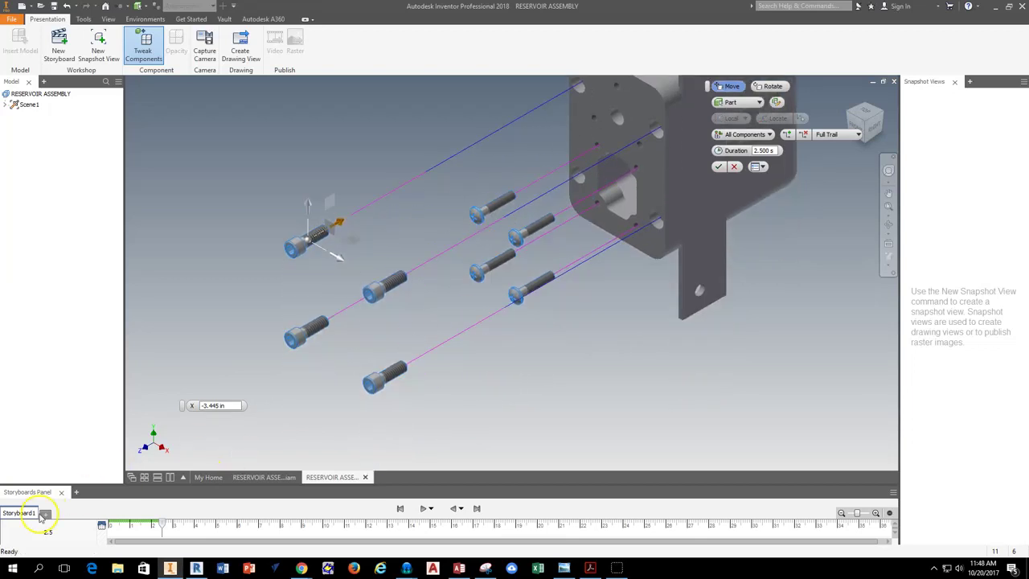
pyautogui.click(47, 512)
pyautogui.click(656, 183)
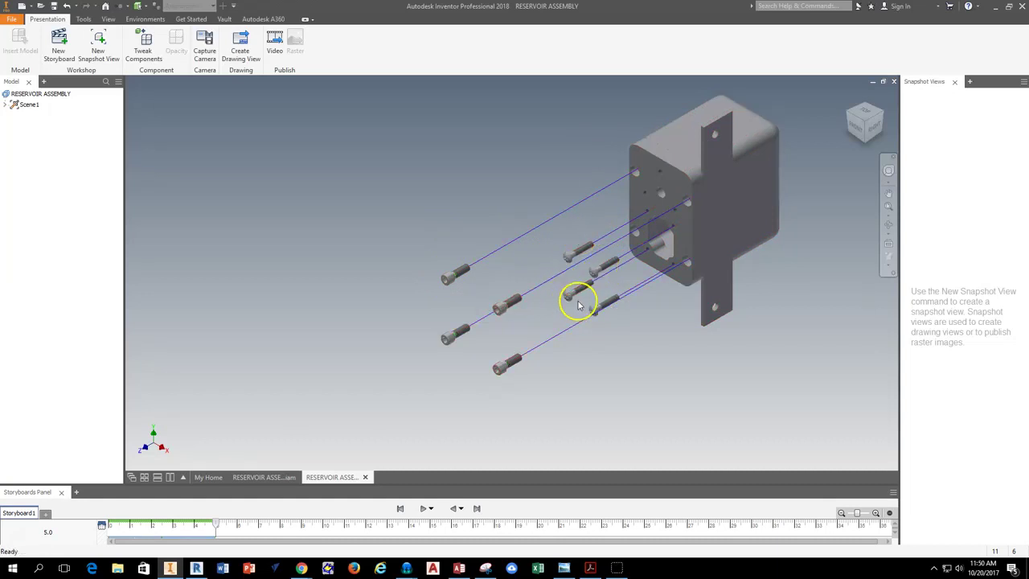
# - Tweak the cover together with all eight screws about 3.13 in away from the reservoir along the screw axis
pyautogui.click(143, 44)
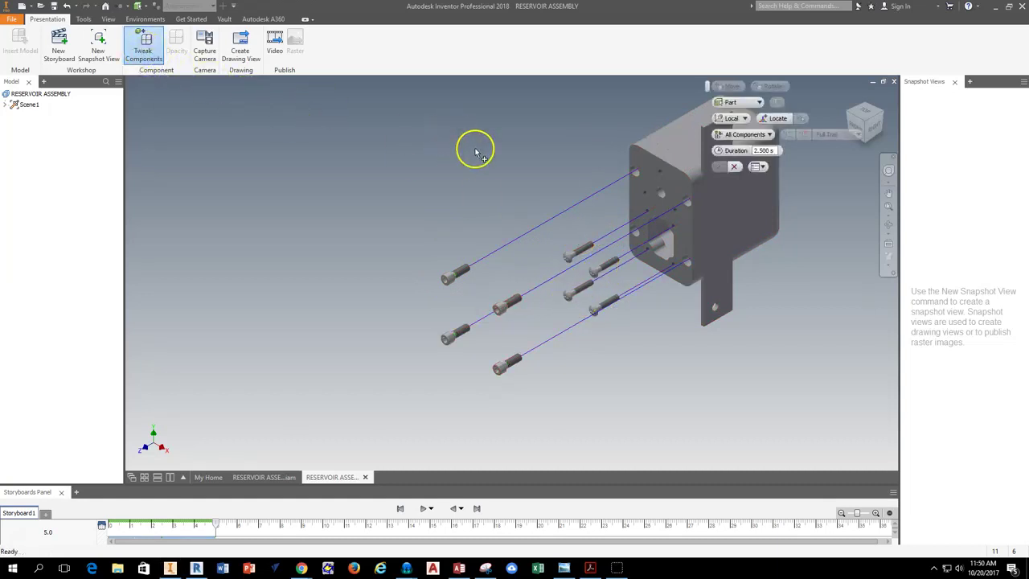
pyautogui.click(453, 280)
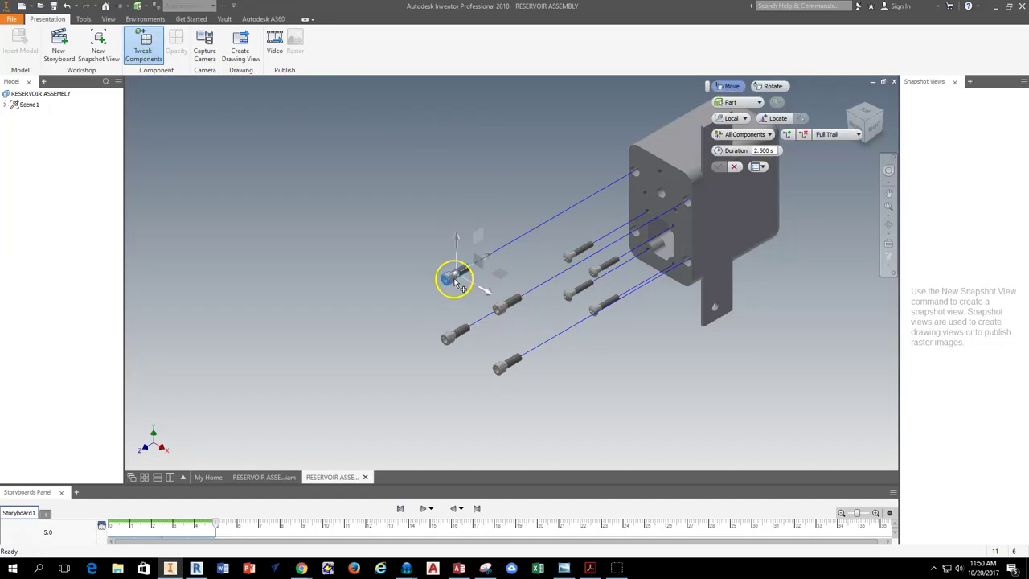
pyautogui.keyDown('ctrl'); pyautogui.click(451, 334); pyautogui.keyUp('ctrl')
pyautogui.keyDown('ctrl'); pyautogui.click(500, 303); pyautogui.keyUp('ctrl')
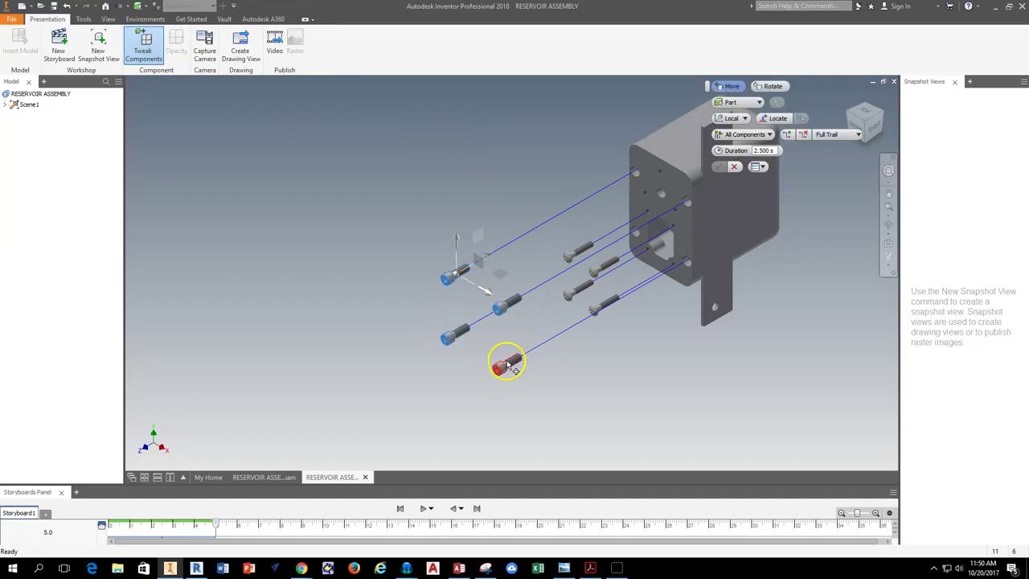
pyautogui.keyDown('ctrl'); pyautogui.click(507, 367); pyautogui.keyUp('ctrl')
pyautogui.keyDown('ctrl'); pyautogui.click(591, 304); pyautogui.keyUp('ctrl')
pyautogui.keyDown('ctrl'); pyautogui.click(579, 287); pyautogui.keyUp('ctrl')
pyautogui.keyDown('ctrl'); pyautogui.click(602, 269); pyautogui.keyUp('ctrl')
pyautogui.keyDown('ctrl'); pyautogui.click(577, 254); pyautogui.keyUp('ctrl')
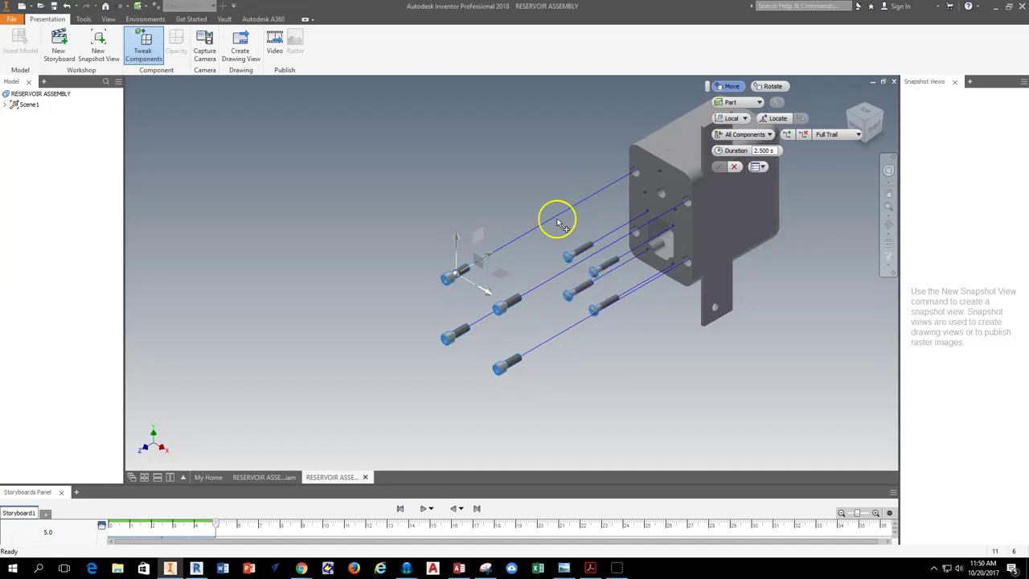
pyautogui.keyDown('ctrl'); pyautogui.click(647, 176); pyautogui.keyUp('ctrl')
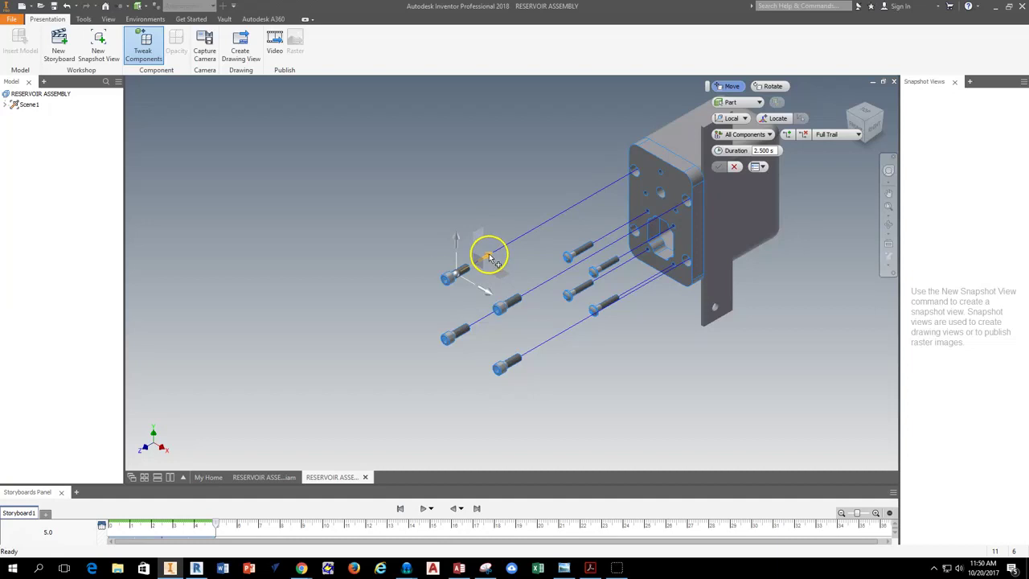
pyautogui.moveTo(484, 255); pyautogui.dragTo(416, 299)
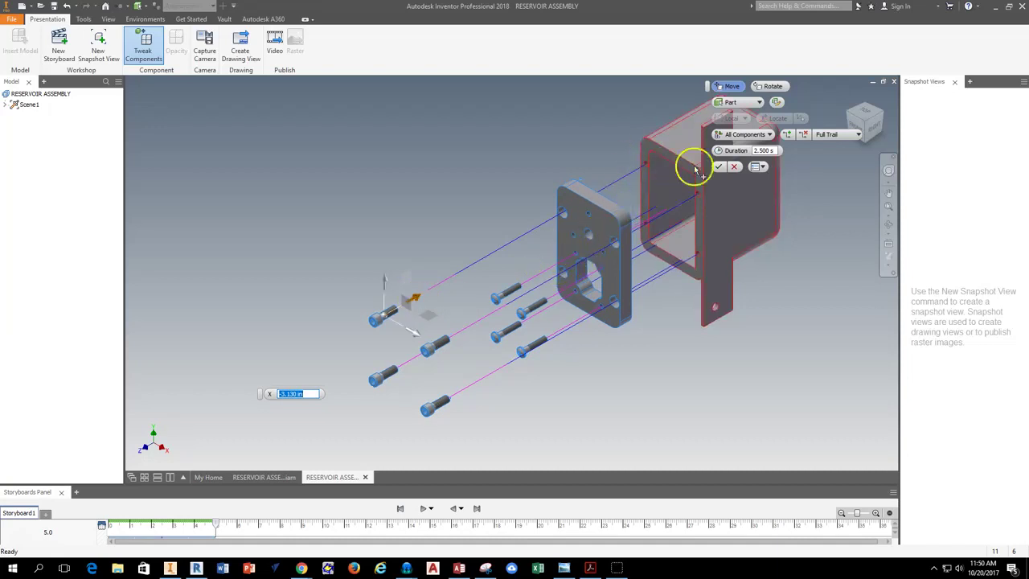
pyautogui.moveTo(493, 176); pyautogui.dragTo(475, 191, button='middle')
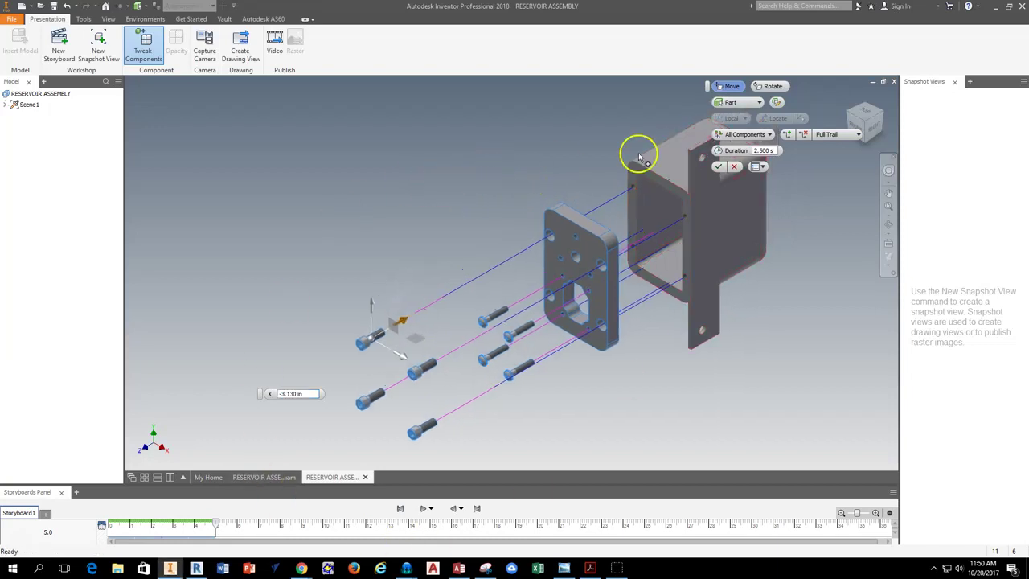
pyautogui.click(718, 166)
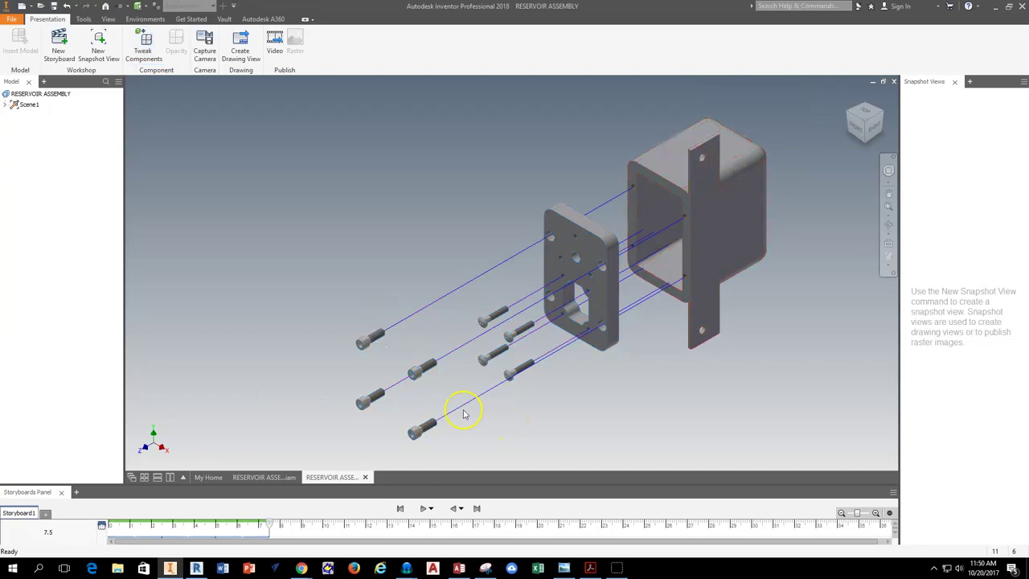
# - Play the storyboard to preview the exploding animation
pyautogui.moveTo(620, 378); pyautogui.dragTo(576, 375, button='middle')
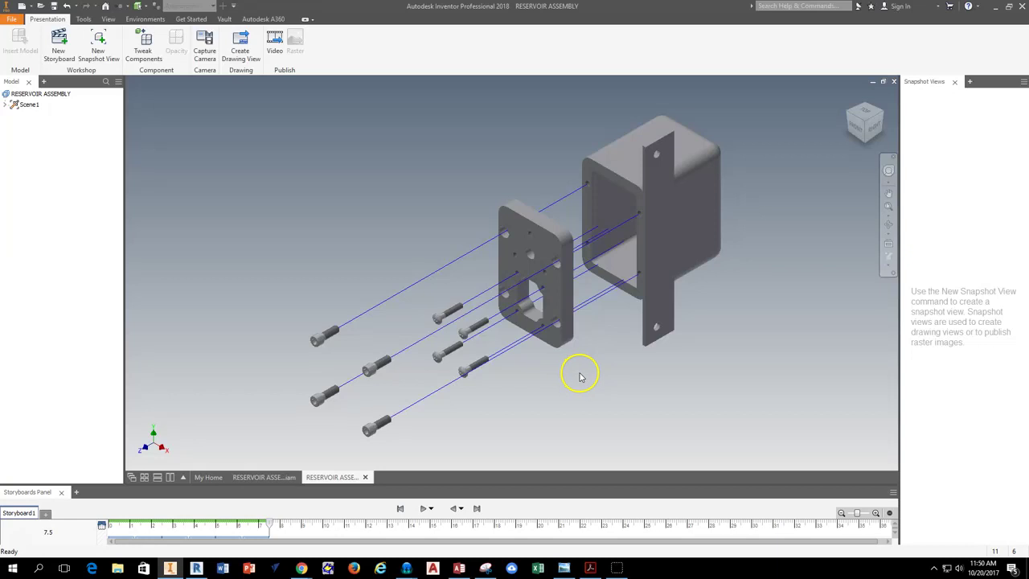
pyautogui.click(424, 509)
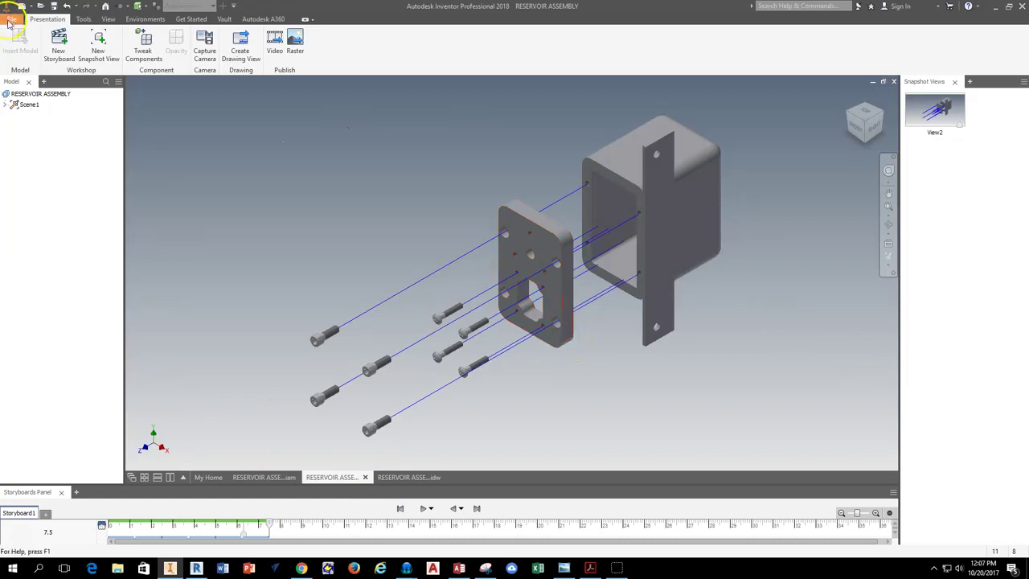
# - Save the presentation as RESERVOIR ASSEMBLY for class in the FASTENER THREAD SPEC. WORK folder
pyautogui.click(54, 7)
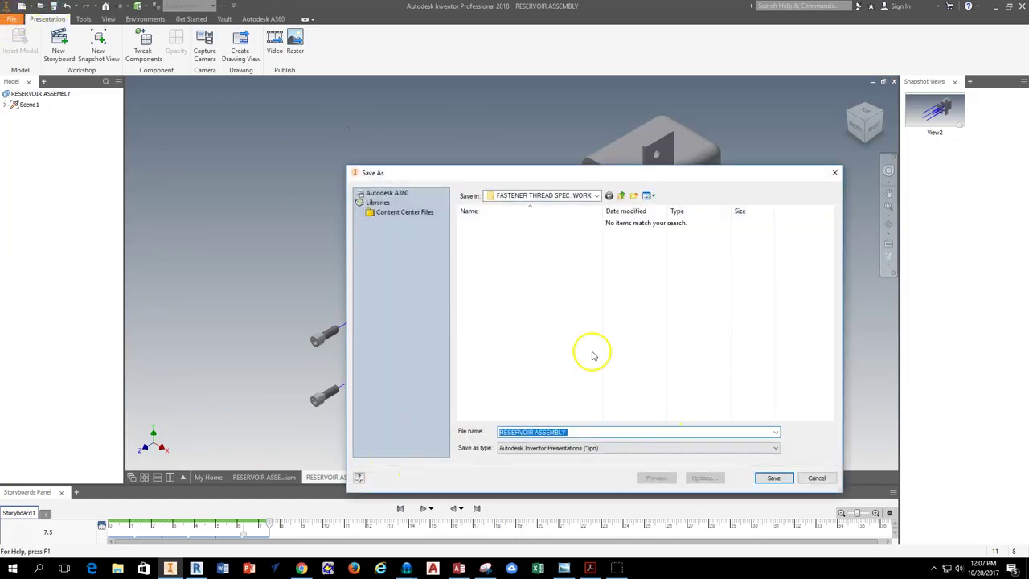
pyautogui.click(598, 196)
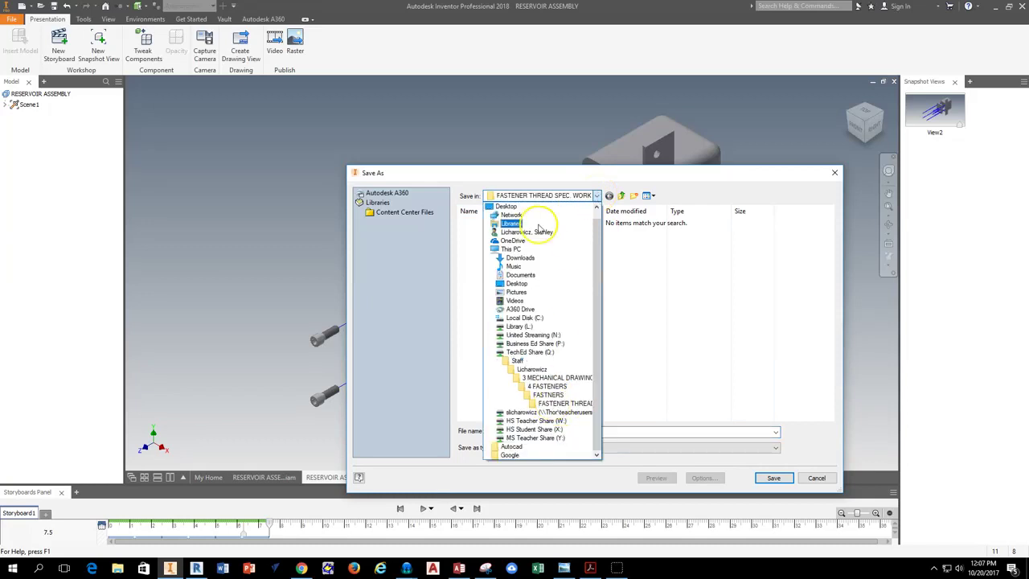
pyautogui.click(640, 418)
pyautogui.click(597, 432)
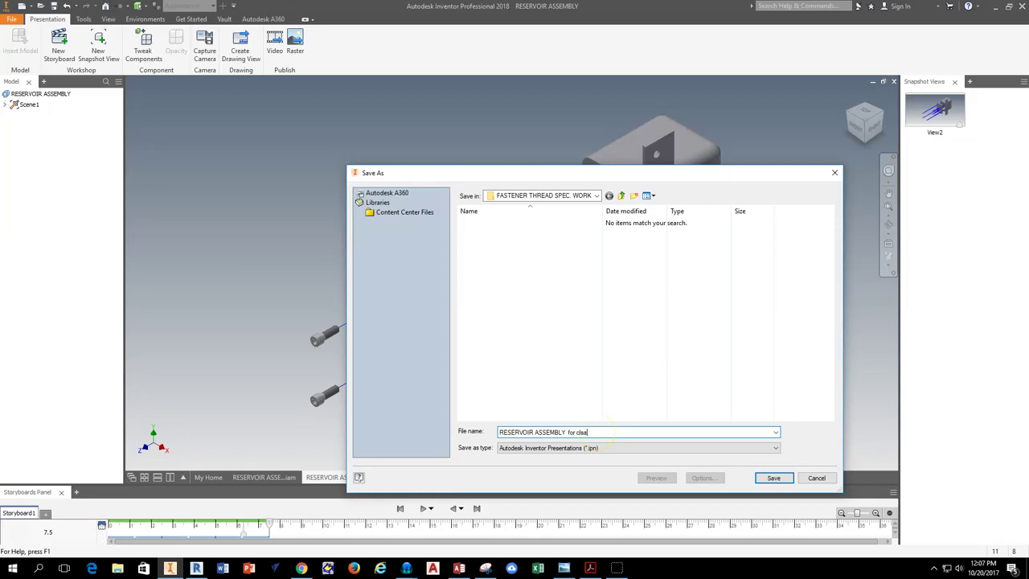
pyautogui.press('Return')
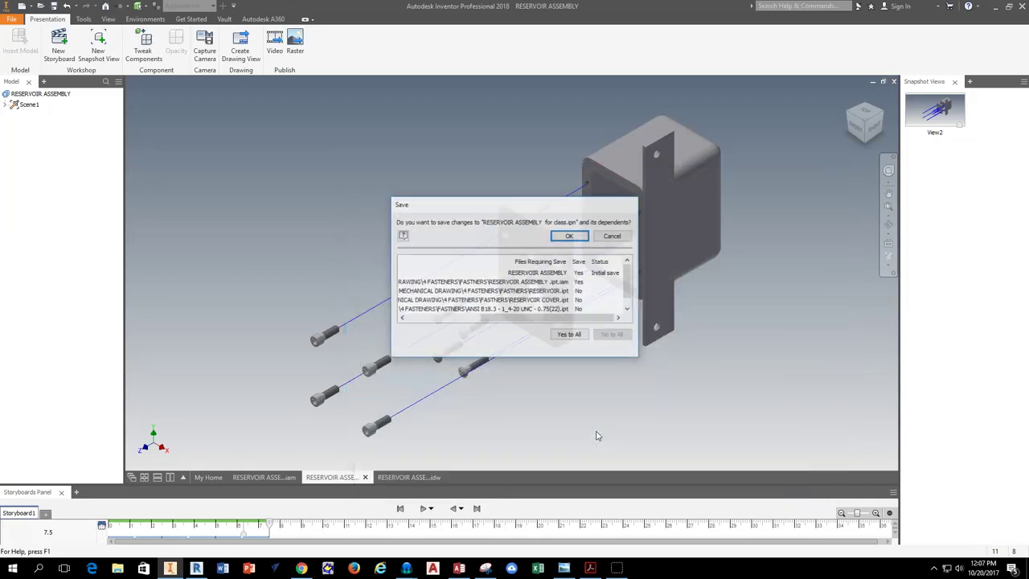
pyautogui.click(570, 236)
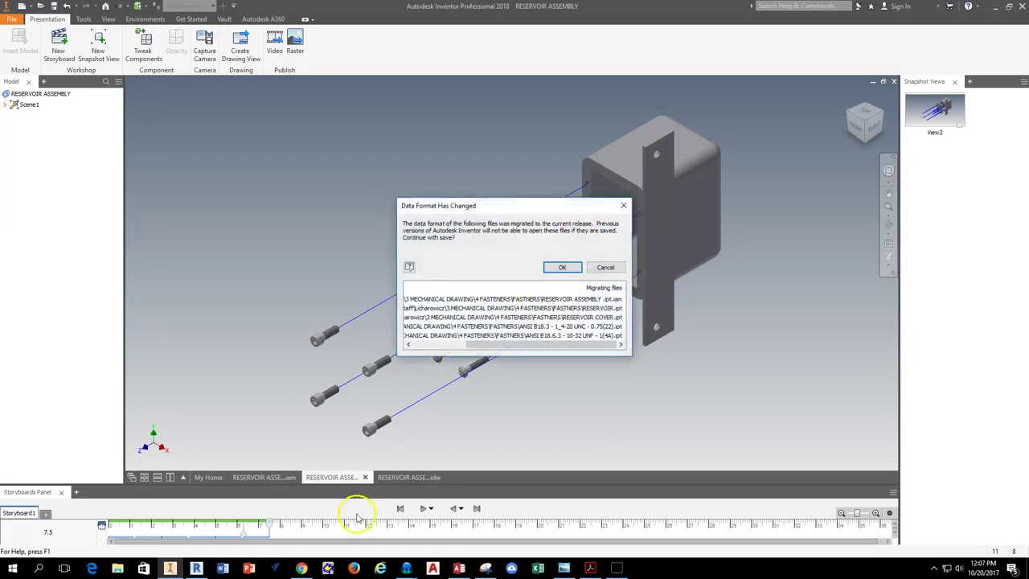
pyautogui.click(617, 265)
# - In the reservoir exploded-view drawing, place a base view of the presentation's View2 on Sheet:2 at 1:1 scale with trails shown
pyautogui.click(406, 477)
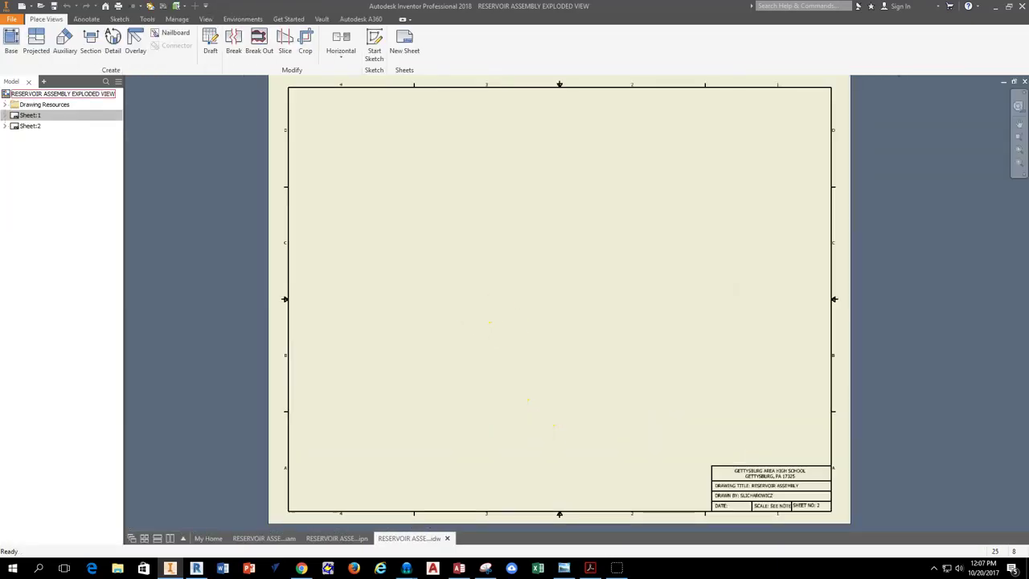
pyautogui.click(11, 40)
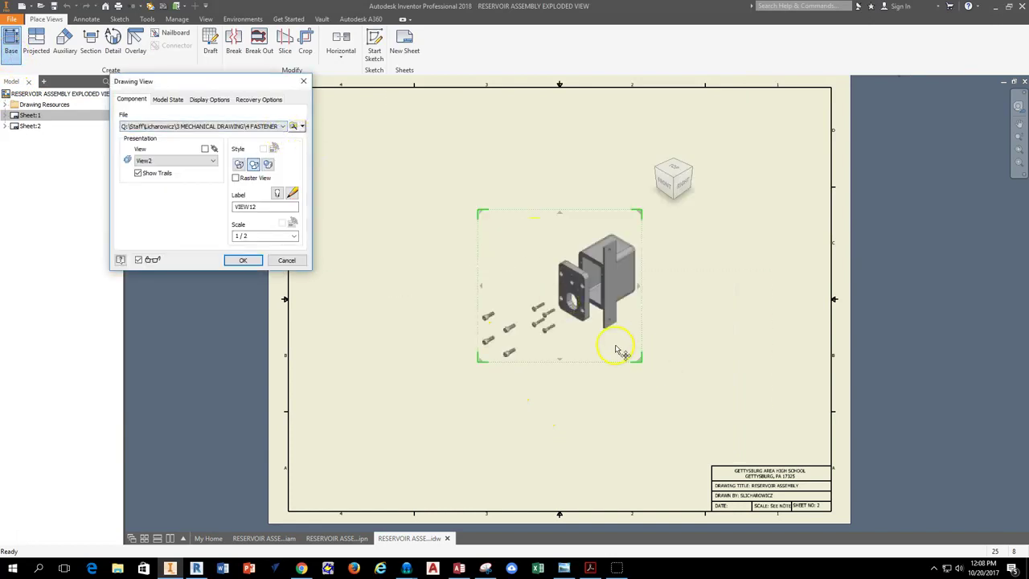
pyautogui.click(294, 235)
pyautogui.click(455, 305)
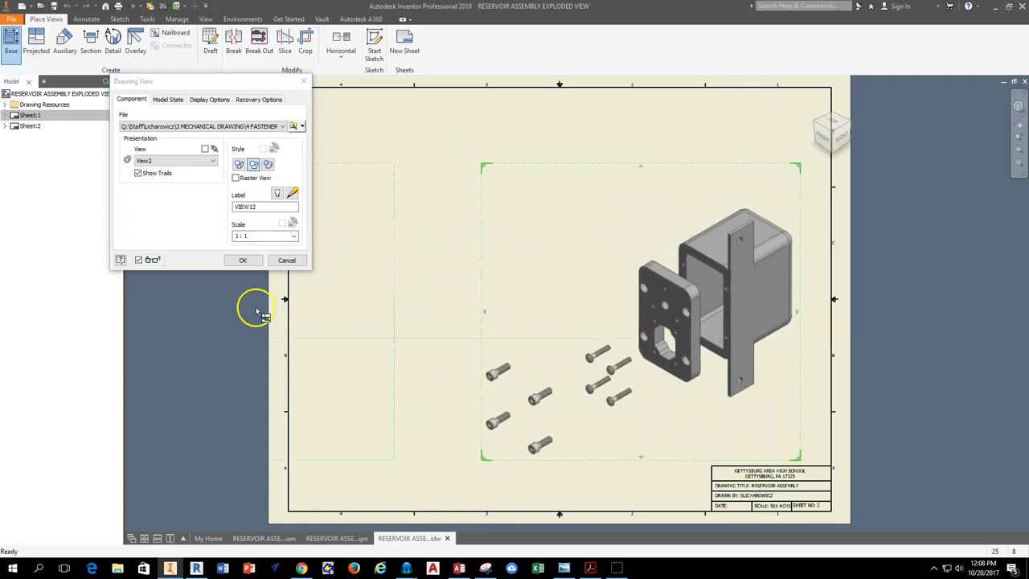
pyautogui.click(242, 259)
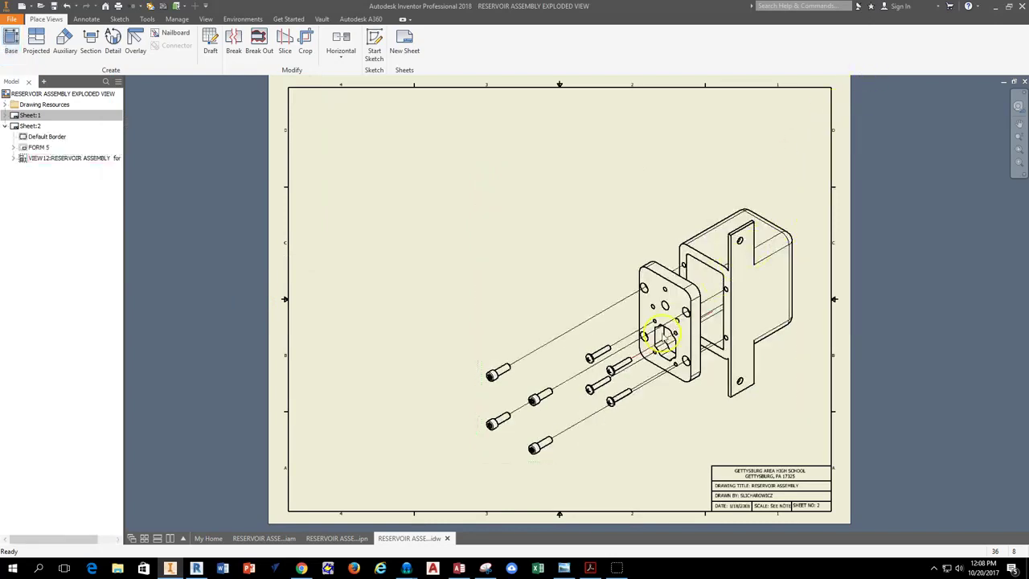
pyautogui.scroll(3, 667, 330)
pyautogui.scroll(-2, 691, 294)
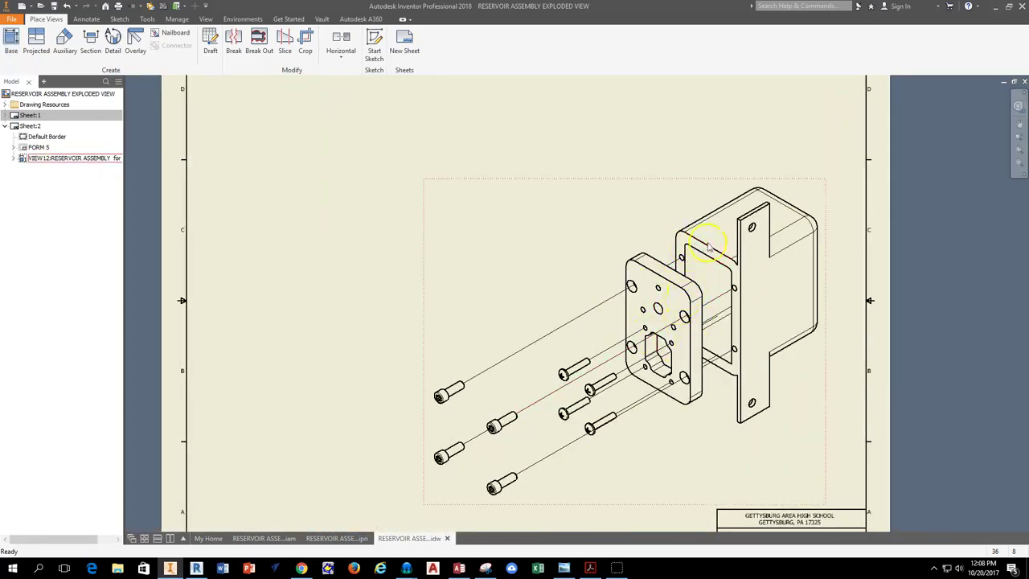
pyautogui.moveTo(706, 275)
pyautogui.mouseDown(button='middle')
pyautogui.moveTo(645, 250)
pyautogui.moveTo(668, 239)
pyautogui.moveTo(658, 240)
pyautogui.mouseUp(button='middle')
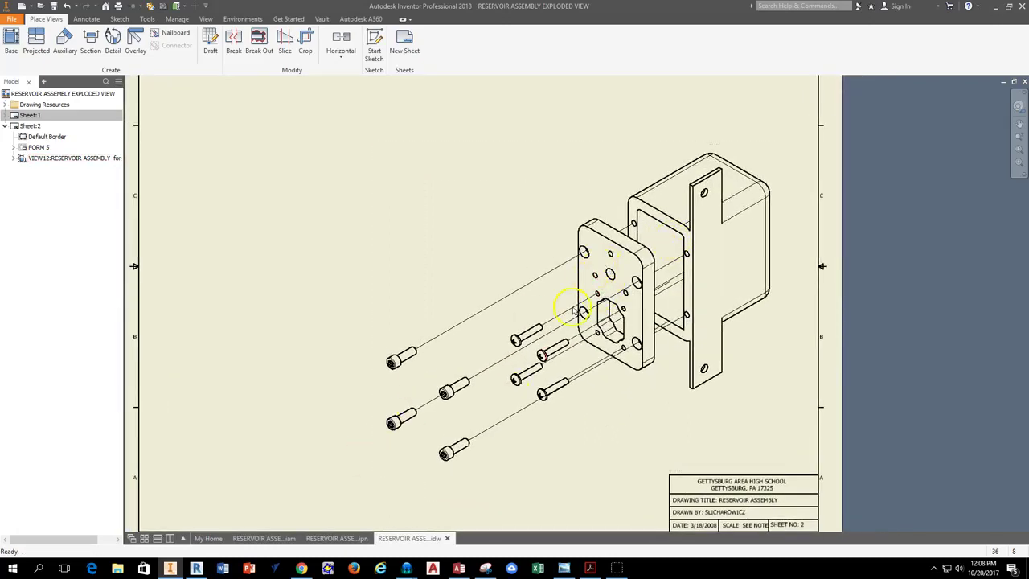
# - In the reservoir presentation, capture a new snapshot view at 7.5 s on the storyboard and delete the old snapshot View2
pyautogui.click(334, 537)
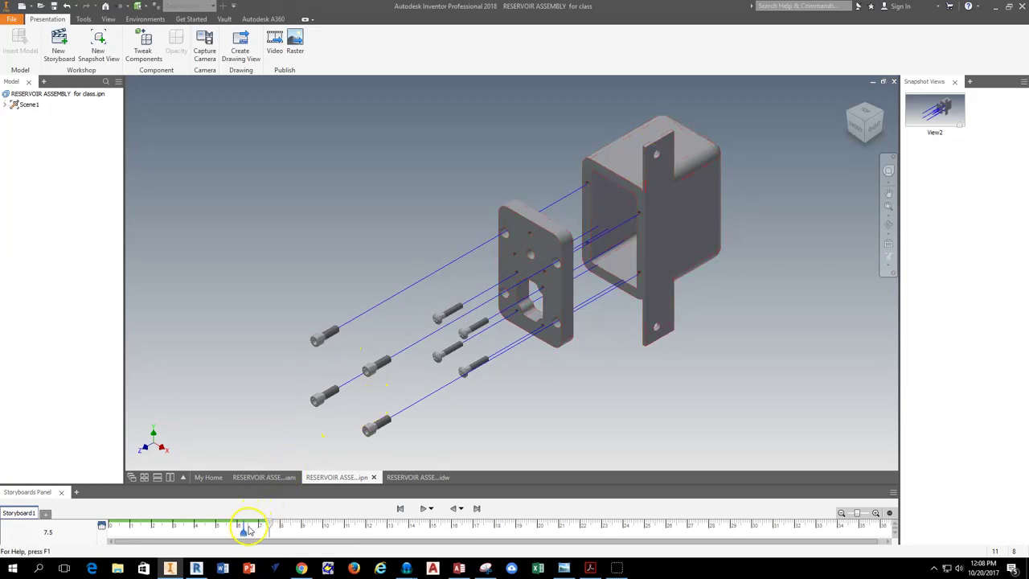
pyautogui.moveTo(243, 532)
pyautogui.mouseDown()
pyautogui.moveTo(271, 528)
pyautogui.moveTo(200, 524)
pyautogui.moveTo(271, 524)
pyautogui.mouseUp()
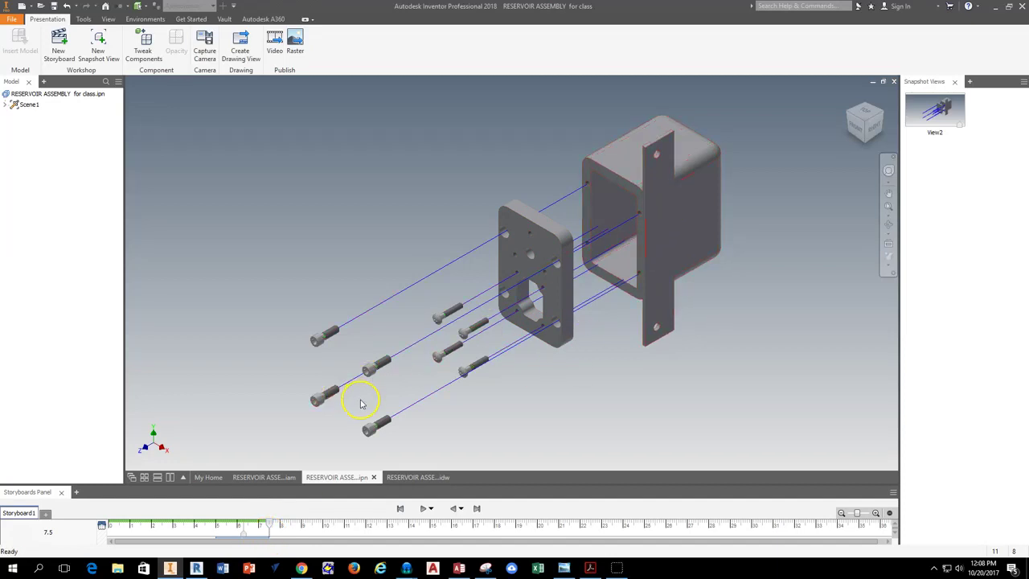
pyautogui.click(96, 49)
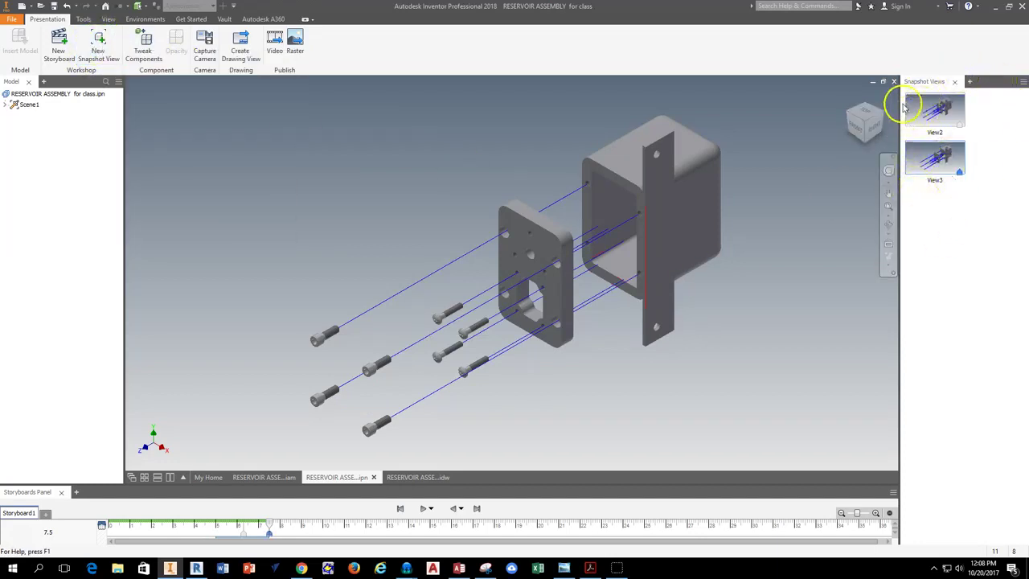
pyautogui.rightClick(930, 110)
pyautogui.click(945, 138)
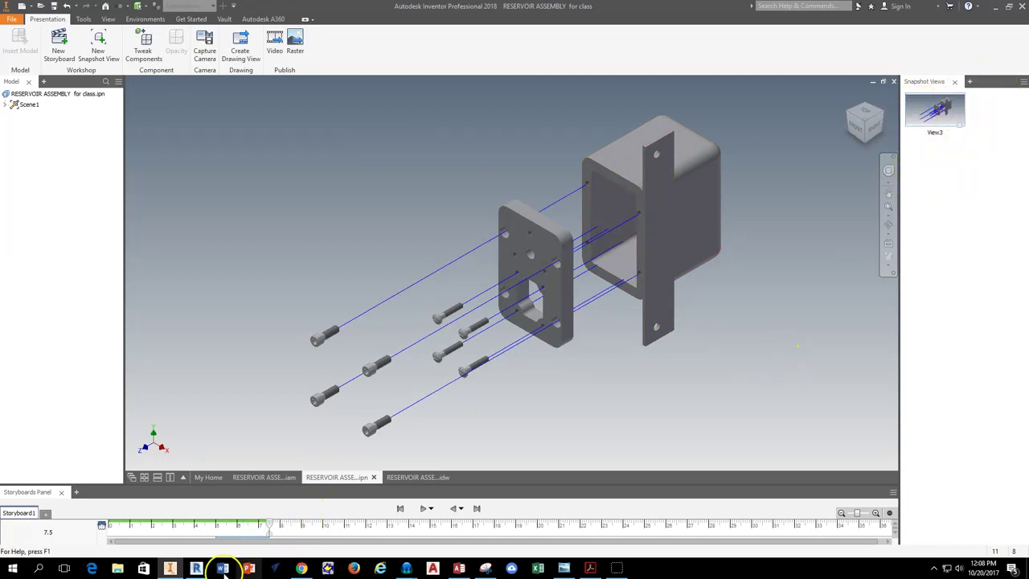
# - In the exploded-view drawing, place a 1:1 base view of the presentation's View3 with trails shown, above the title block on Sheet:2
pyautogui.click(414, 477)
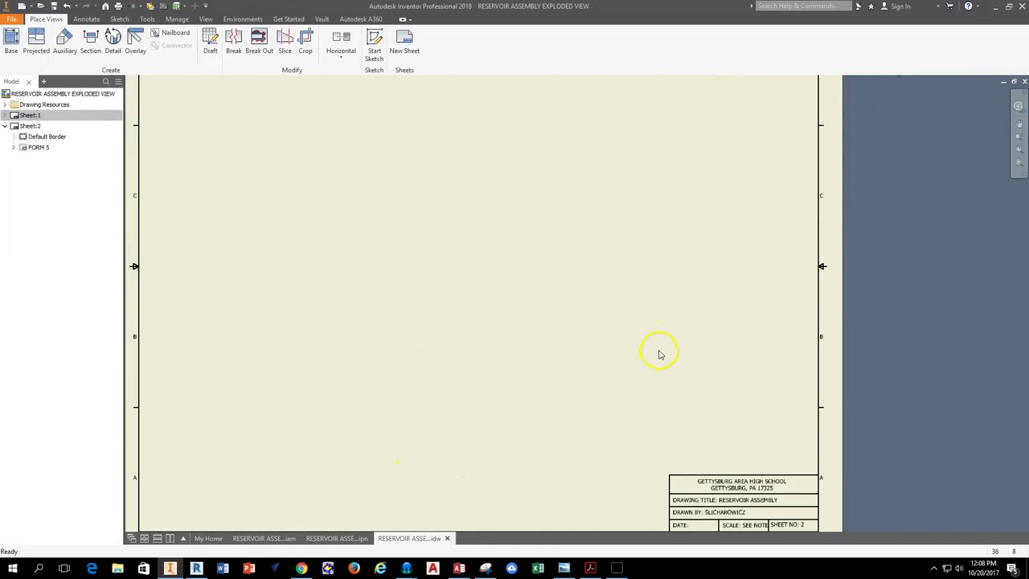
pyautogui.click(11, 40)
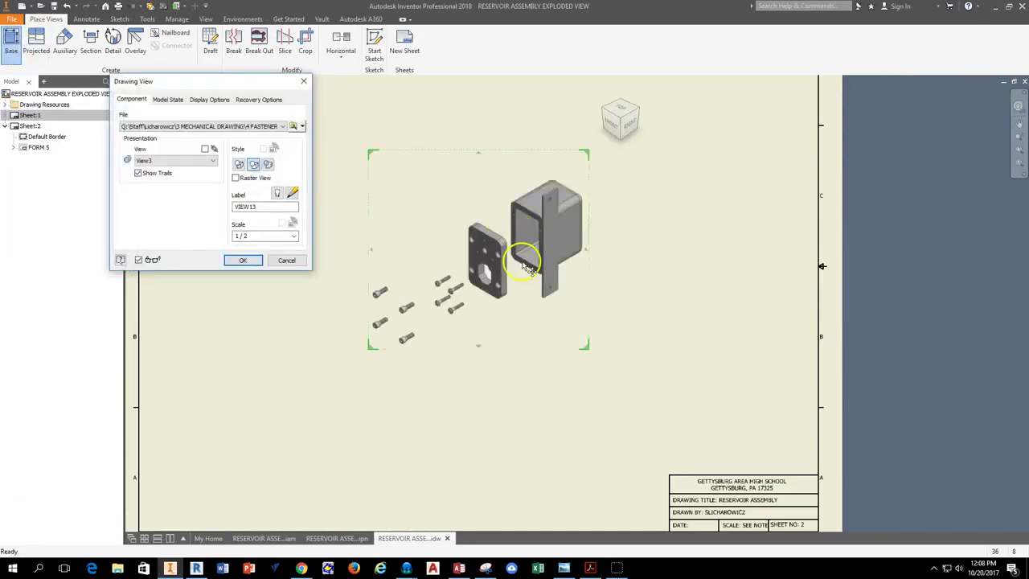
pyautogui.click(296, 236)
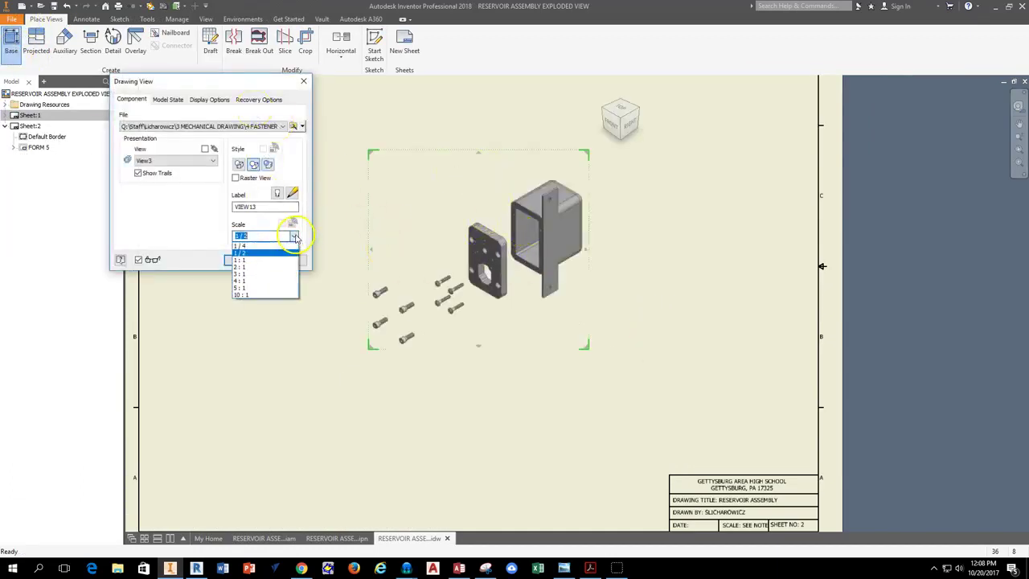
pyautogui.click(267, 256)
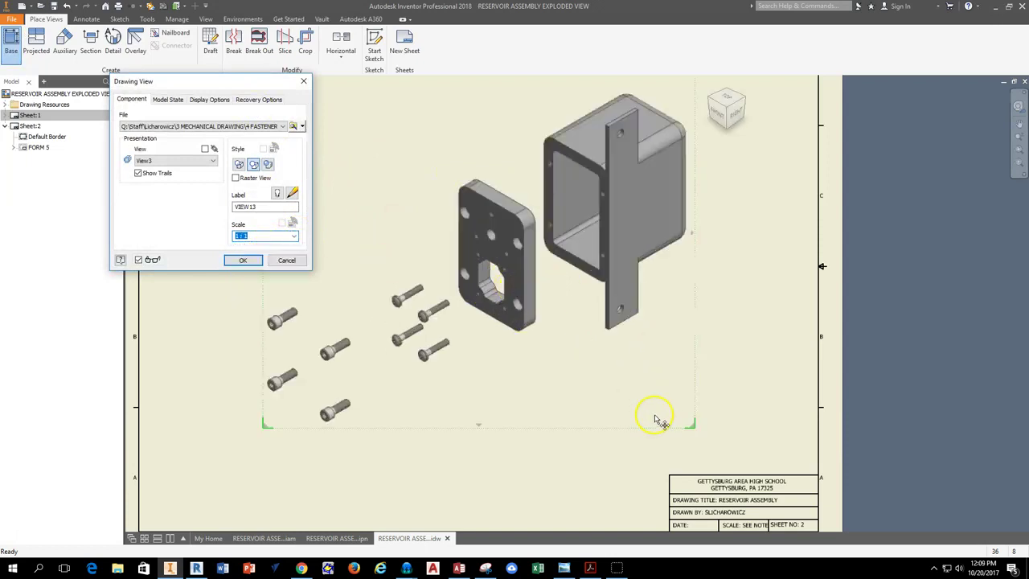
pyautogui.click(772, 448)
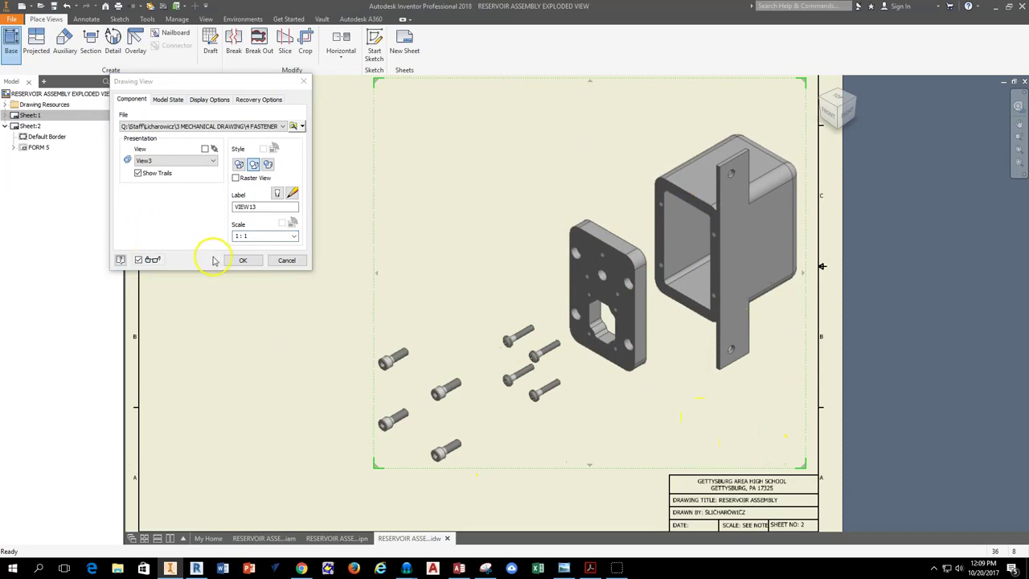
pyautogui.click(243, 260)
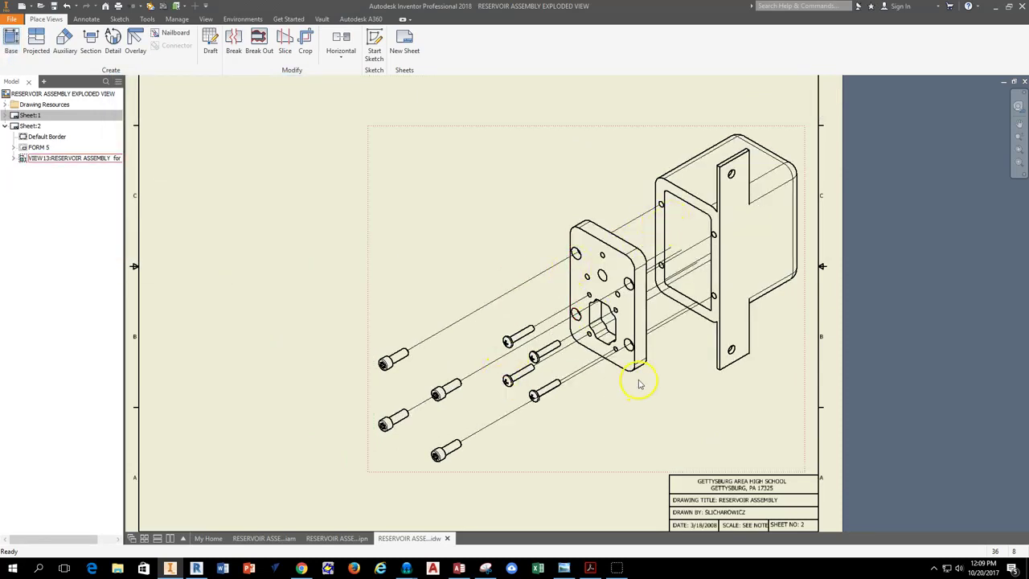
# - Add a parts list for the exploded view and place it against the left side of the title block
pyautogui.scroll(-3, 639, 384)
pyautogui.scroll(3, 667, 326)
pyautogui.scroll(-2, 728, 265)
pyautogui.moveTo(677, 334); pyautogui.dragTo(626, 332, button='middle')
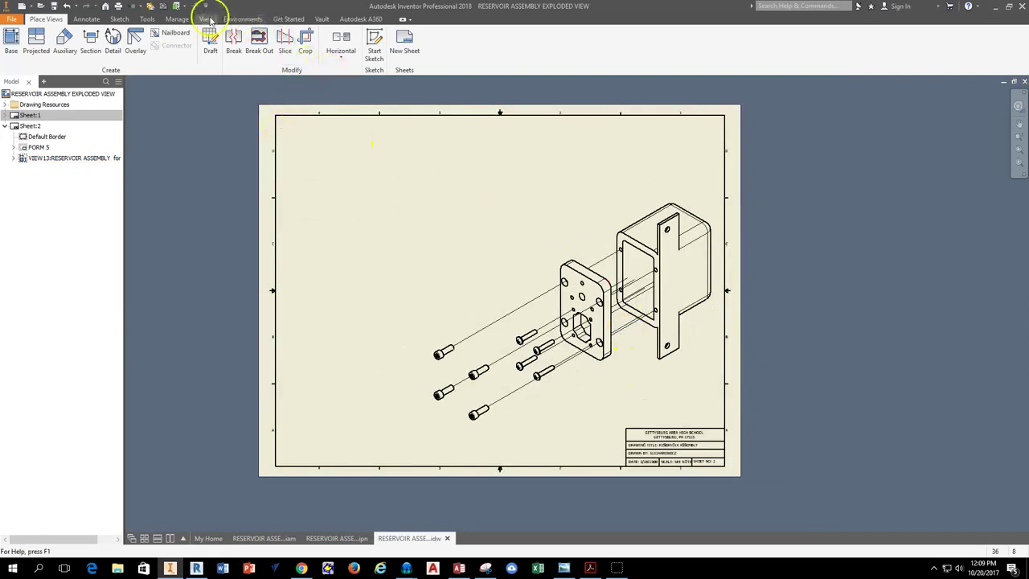
pyautogui.click(87, 19)
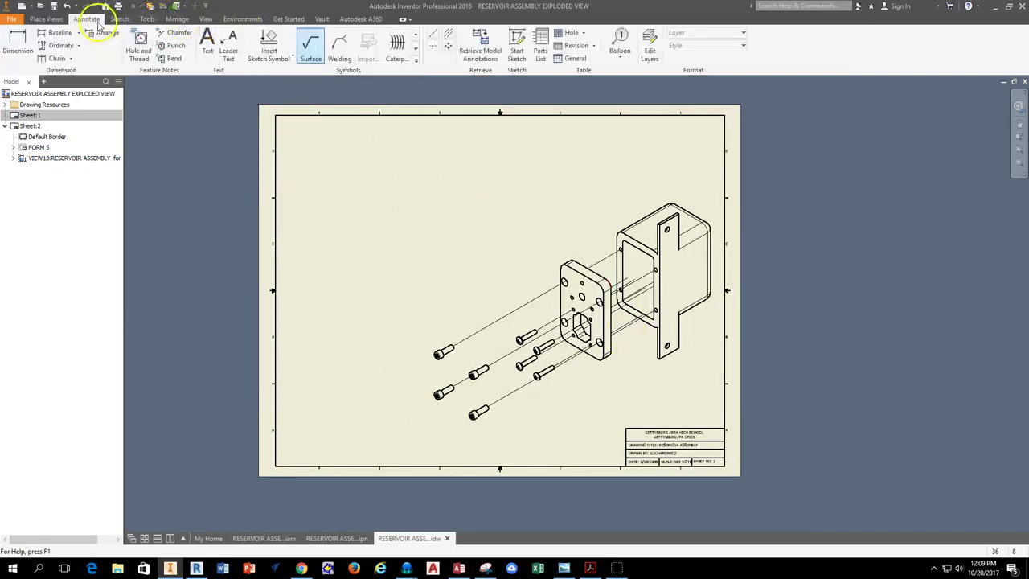
pyautogui.click(541, 50)
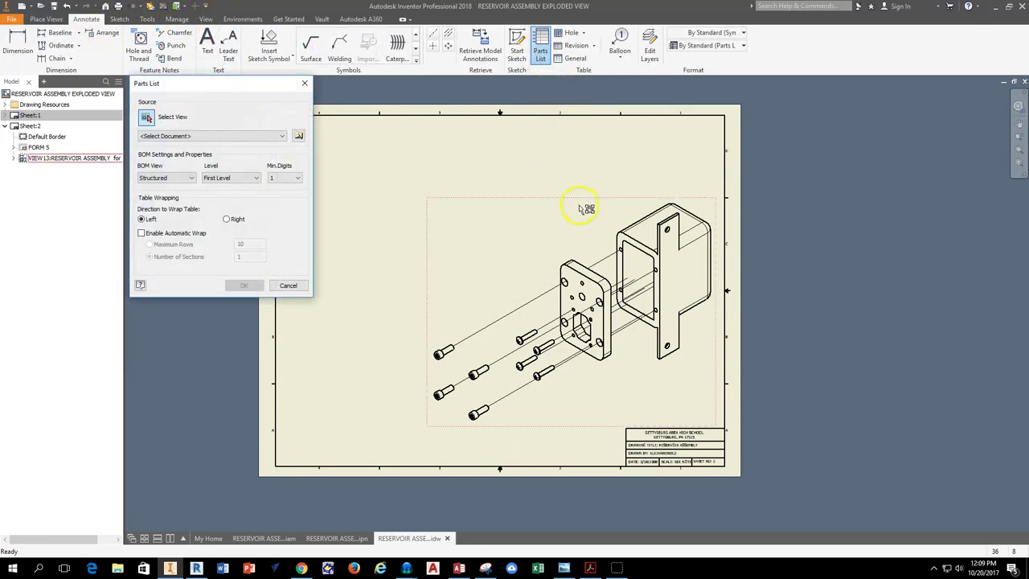
pyautogui.click(580, 246)
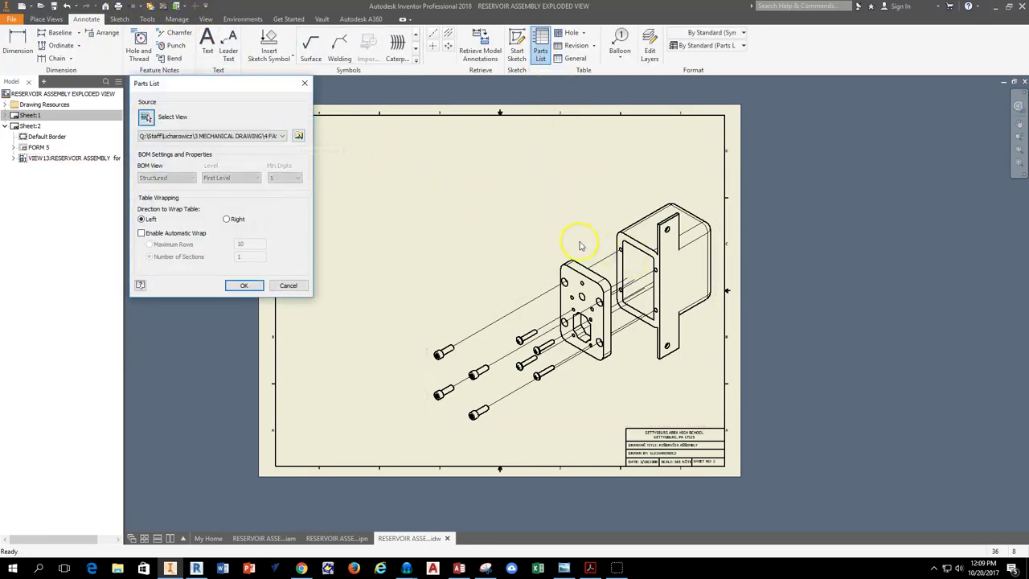
pyautogui.click(243, 286)
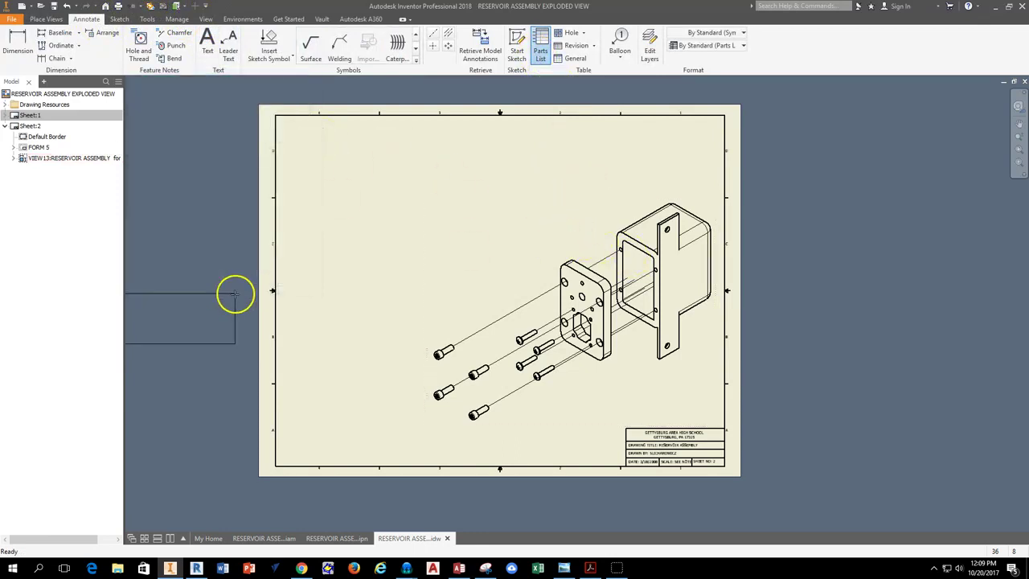
pyautogui.click(627, 416)
# - Attach an item balloon to the lower edge of the reservoir's mounting strap, placed below and right of it
pyautogui.scroll(3, 546, 411)
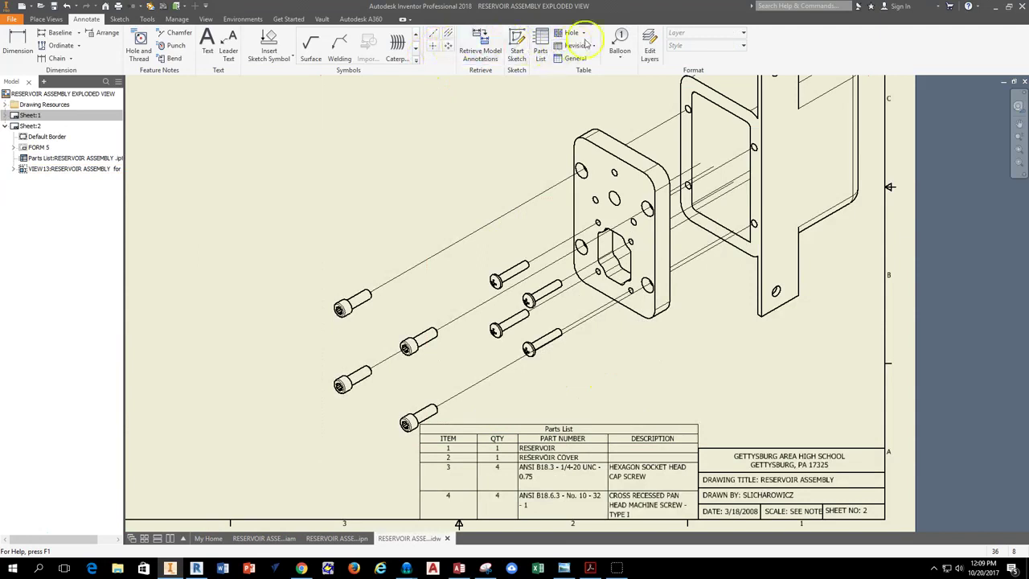
pyautogui.click(620, 44)
pyautogui.click(778, 309)
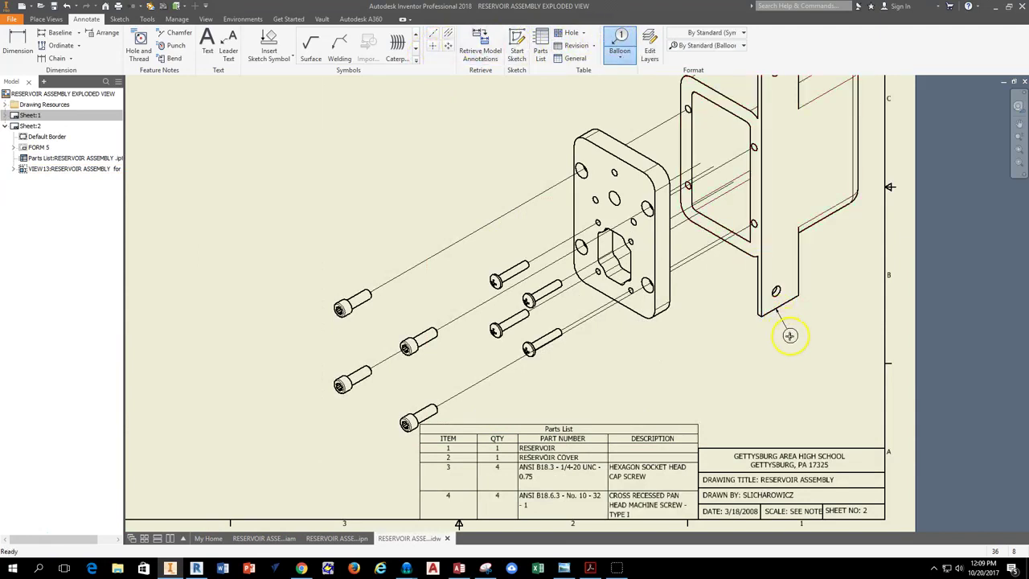
pyautogui.click(801, 330)
pyautogui.rightClick(801, 330)
pyautogui.click(845, 330)
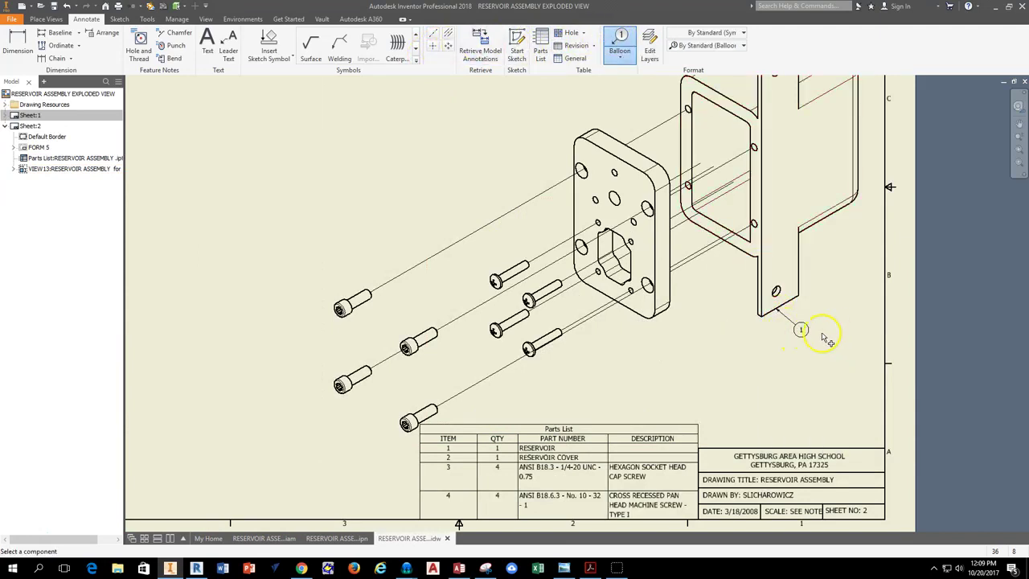
# - Attach an item balloon to the lower corner of the reservoir cover, placed below and right of it
pyautogui.click(620, 45)
pyautogui.click(664, 314)
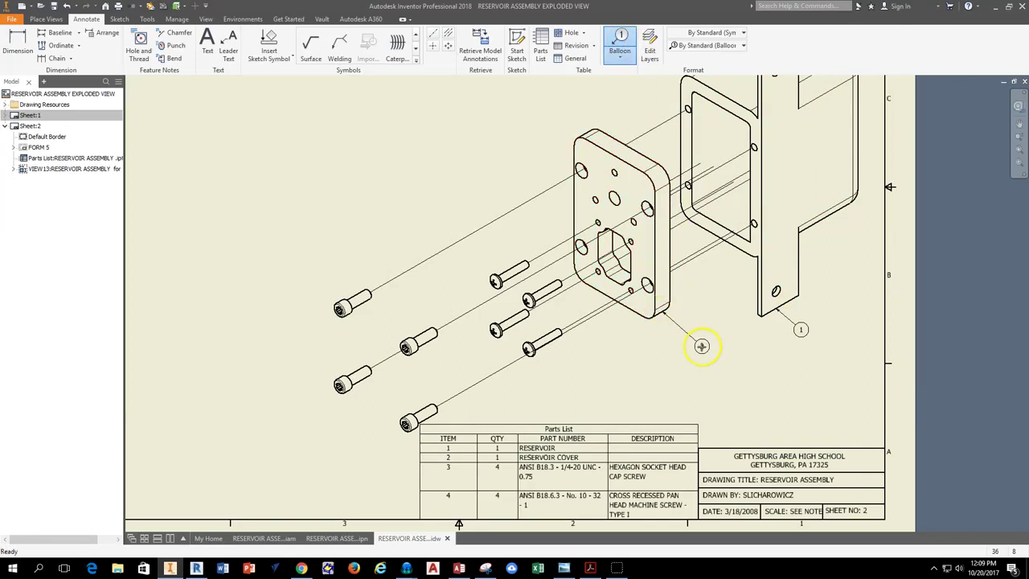
pyautogui.click(700, 350)
pyautogui.rightClick(699, 350)
pyautogui.click(745, 350)
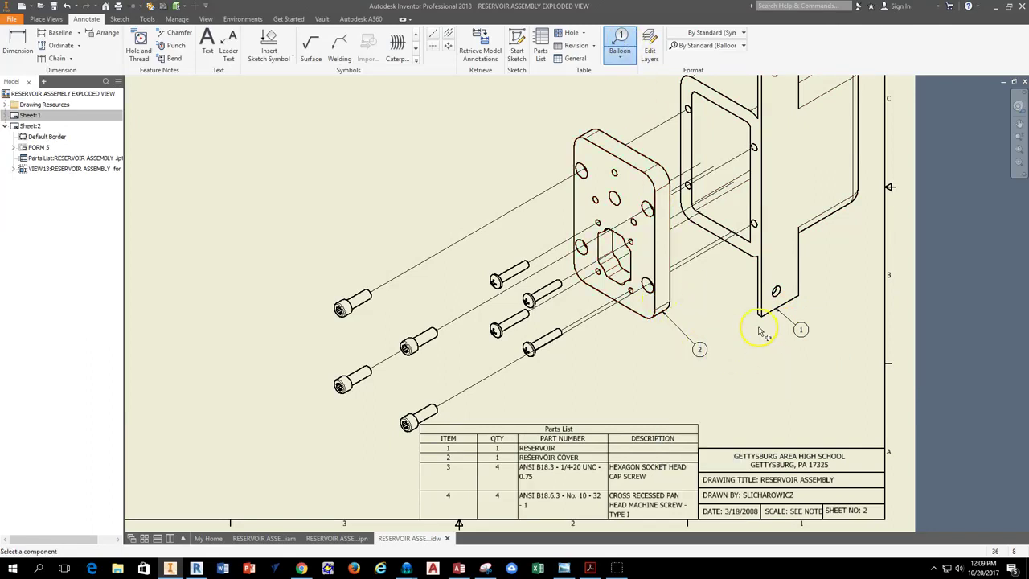
# - Attach an item balloon to the lowest pan head machine screw, placed below and right of it
pyautogui.click(620, 36)
pyautogui.click(580, 366)
pyautogui.rightClick(579, 365)
pyautogui.click(619, 363)
# - Attach an item balloon to the lower-left hexagon socket head cap screw, placed just below its shank
pyautogui.click(620, 40)
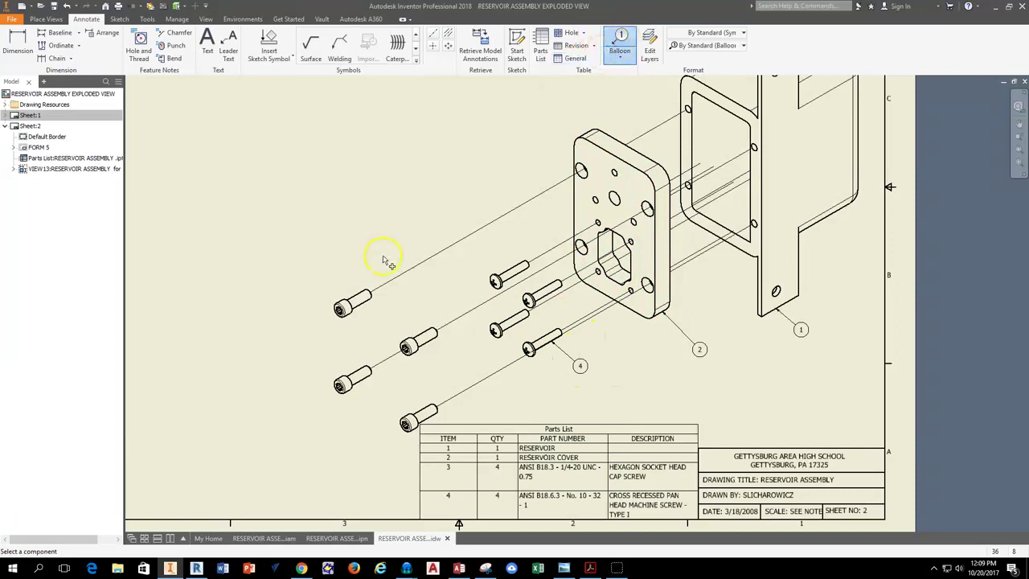
pyautogui.rightClick(388, 399)
pyautogui.click(429, 399)
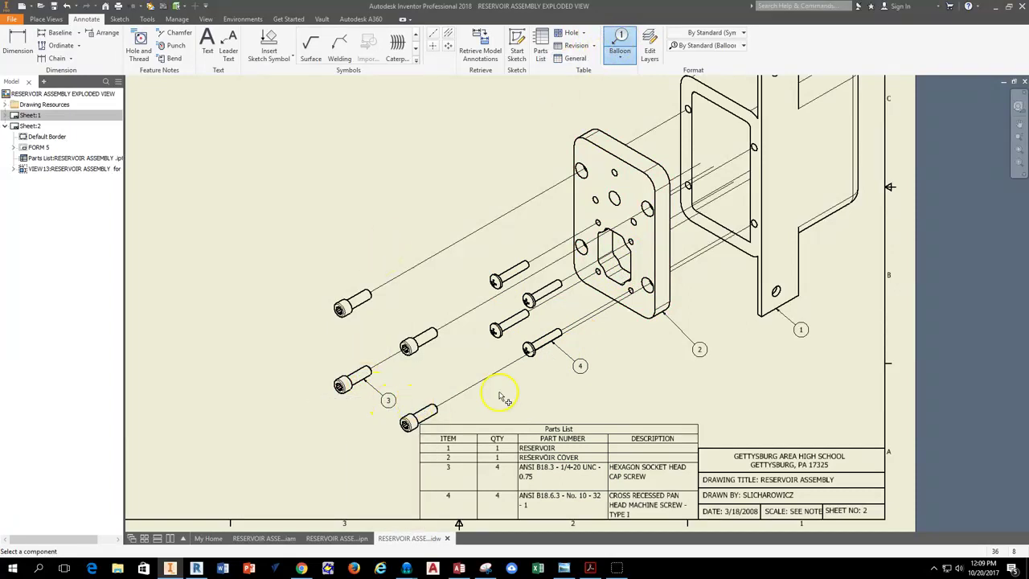
pyautogui.moveTo(579, 370); pyautogui.dragTo(588, 319, button='middle')
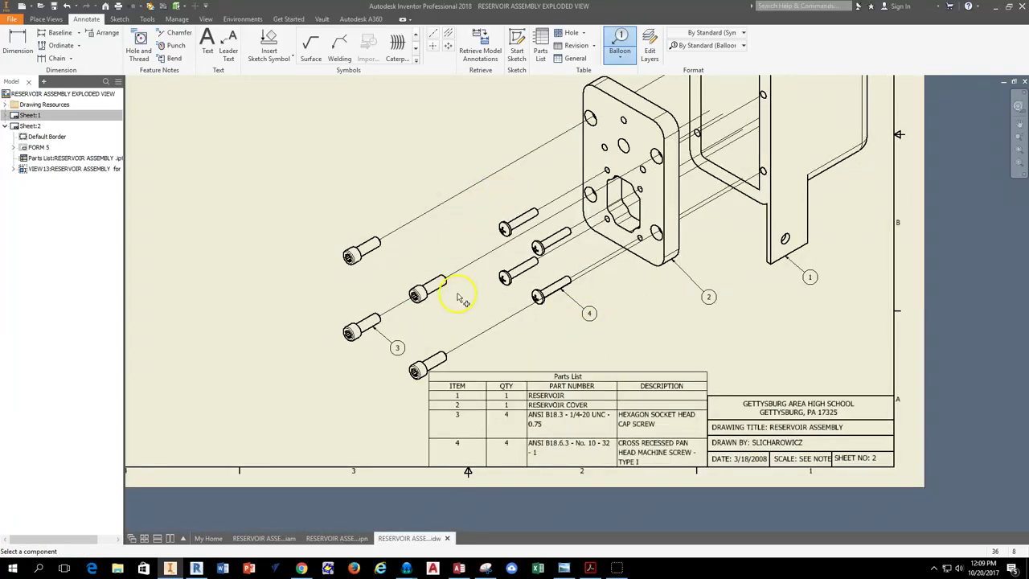
pyautogui.scroll(-2, 654, 310)
pyautogui.scroll(4, 655, 322)
pyautogui.scroll(-6, 701, 321)
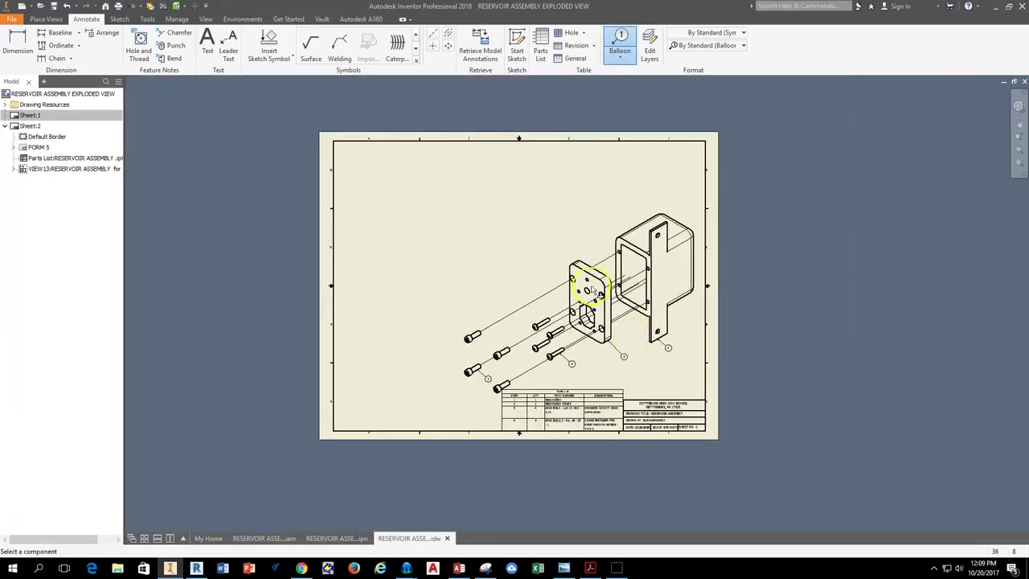